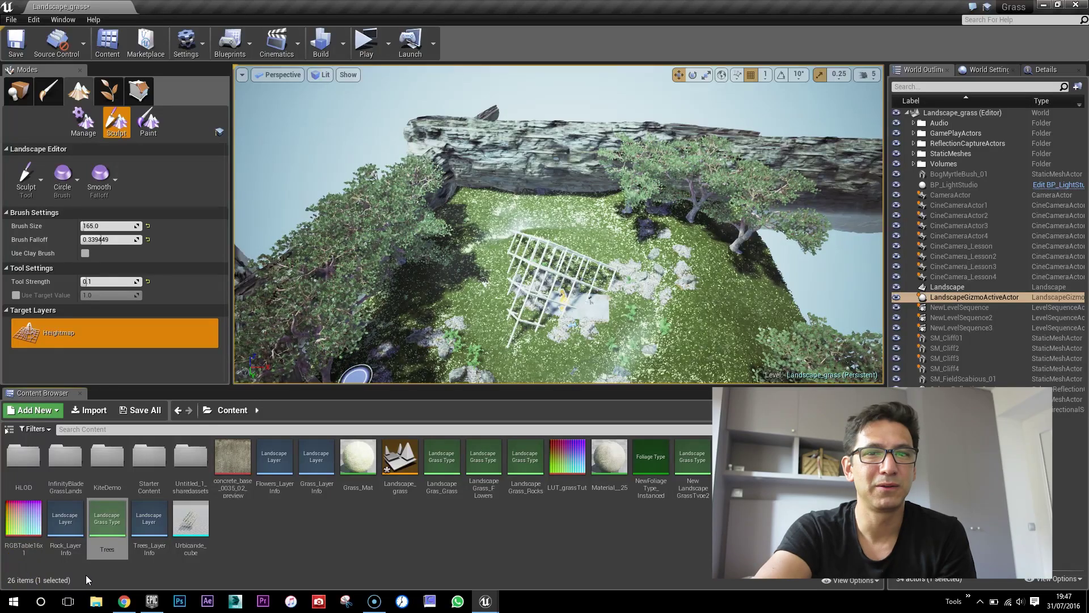
Browse the Content Browser to KiteDemo > Environments > Trees > ScotsPineTall_01
left_click(640, 366)
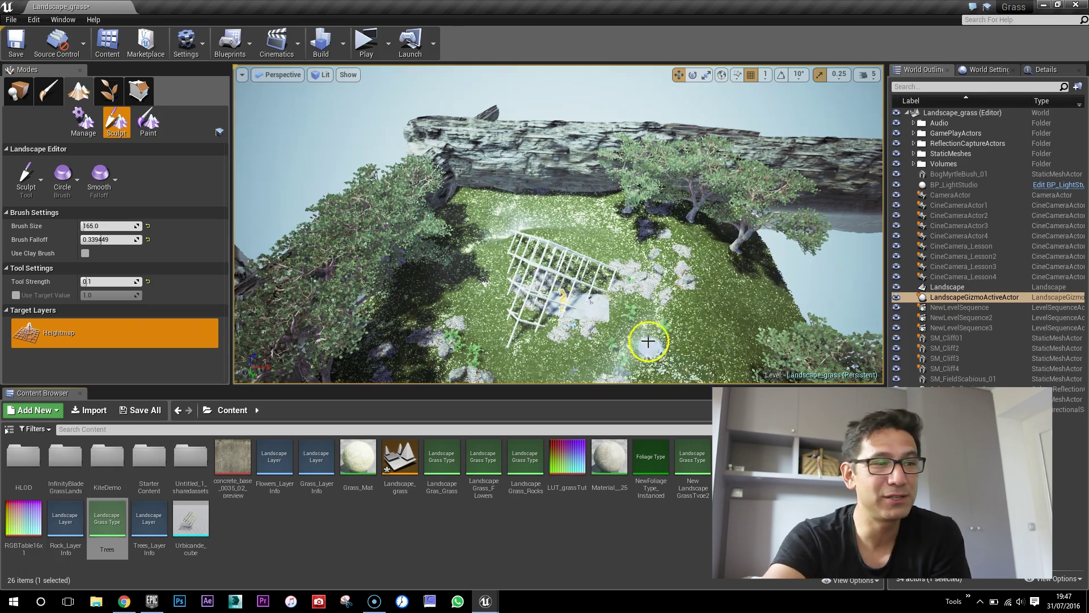
right_click_drag(553, 325, 524, 325)
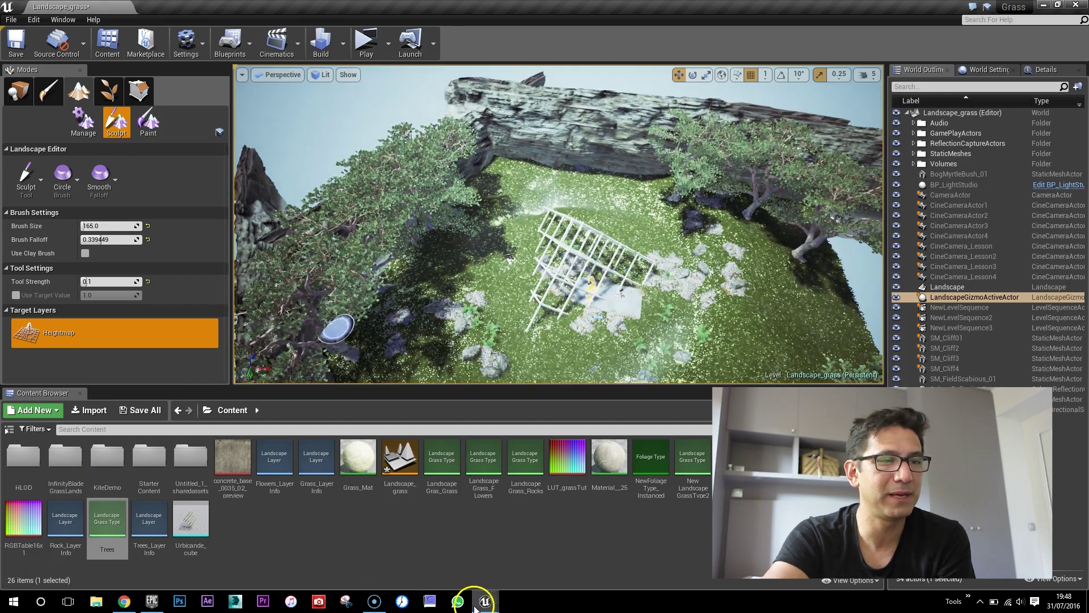
mouse_move(483, 605)
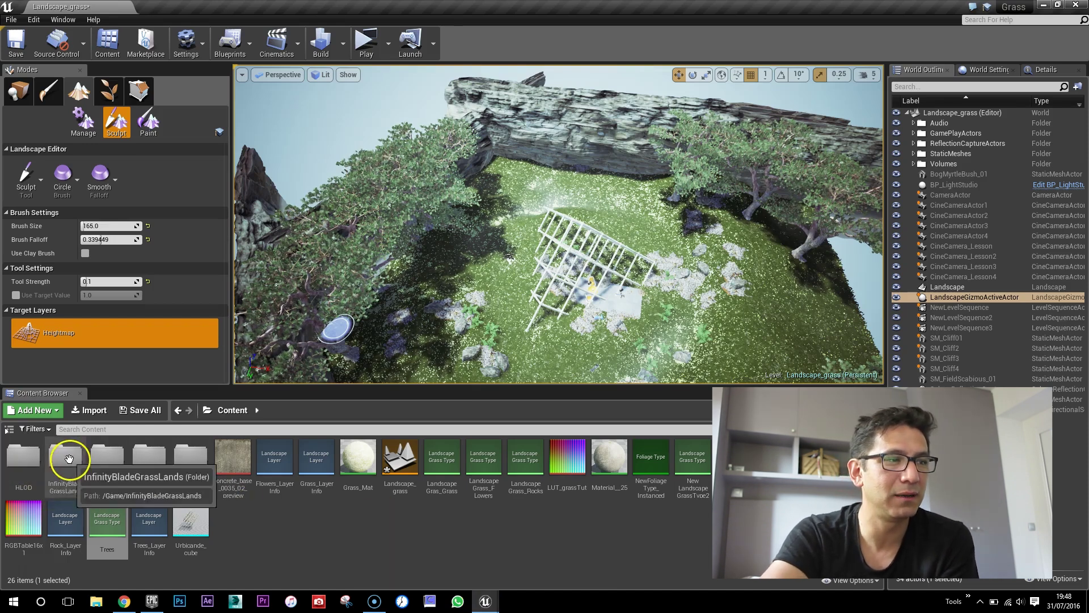
double_click(108, 456)
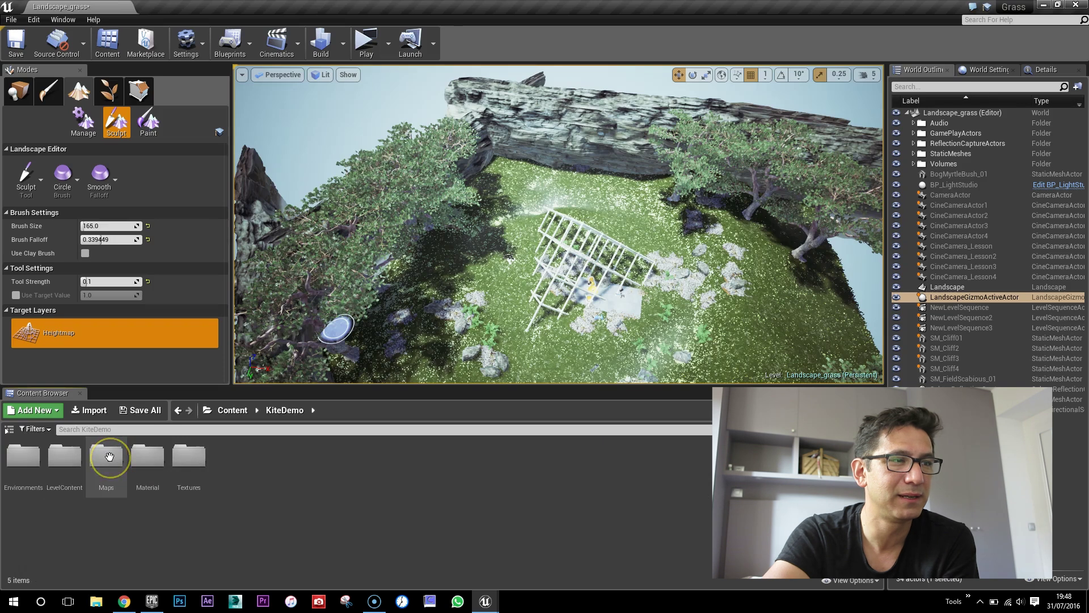
double_click(24, 456)
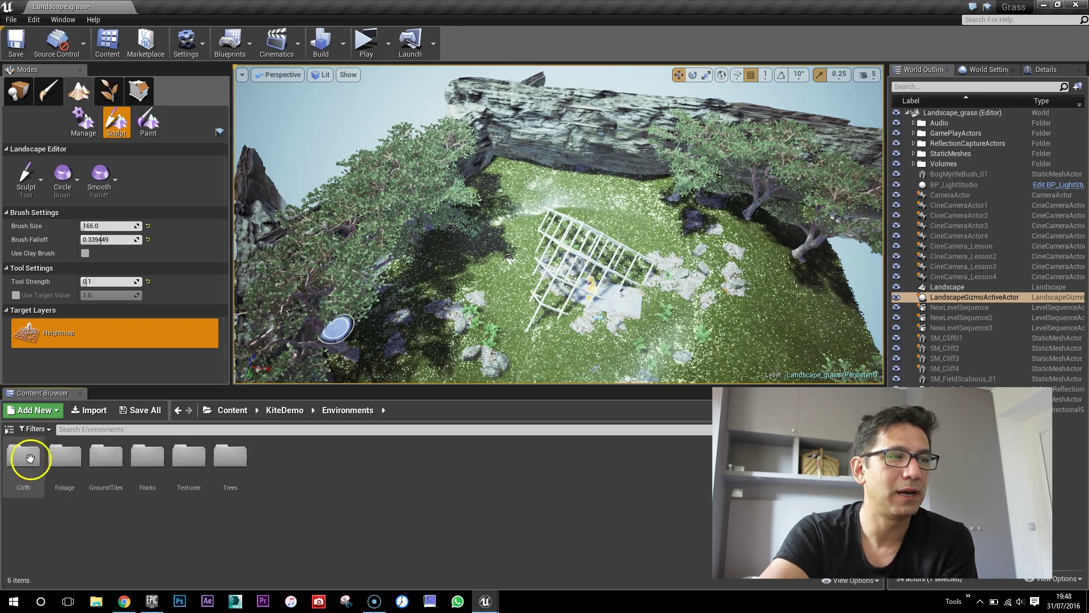
double_click(65, 459)
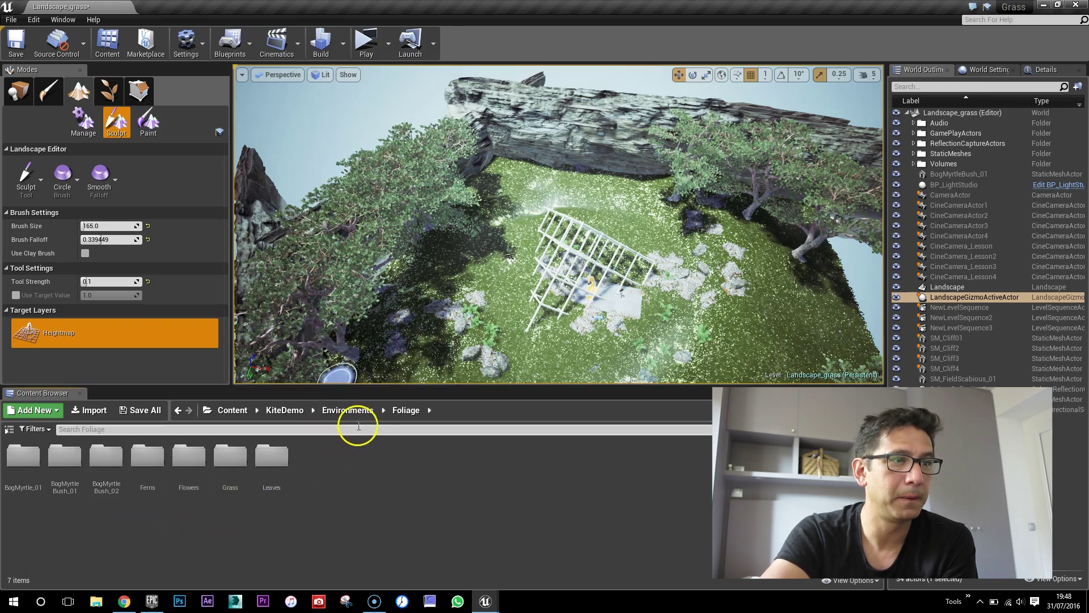
left_click(352, 410)
left_click(241, 452)
double_click(241, 452)
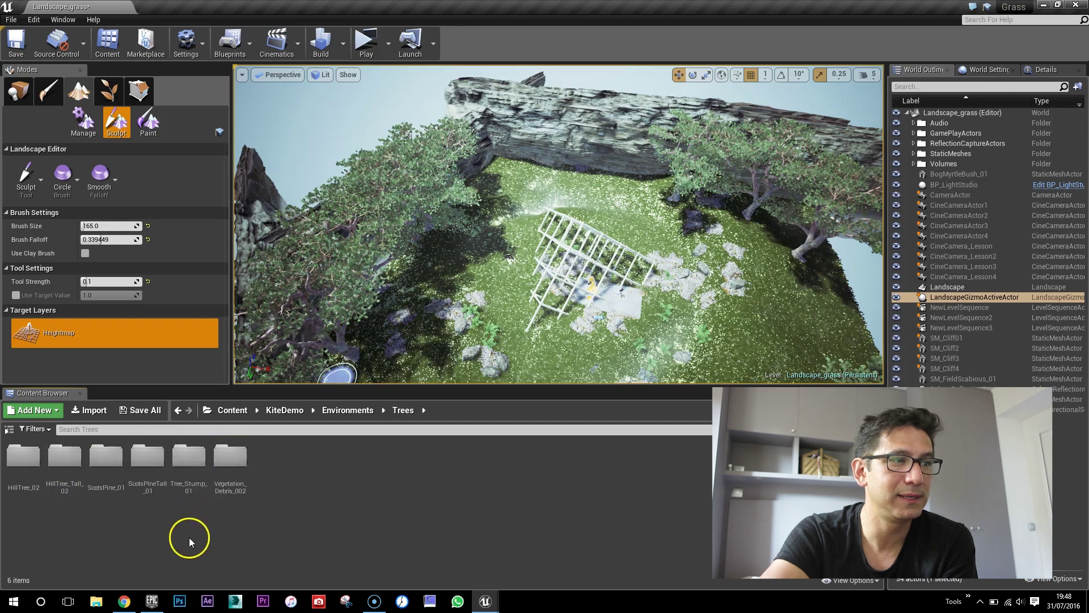
left_click(154, 461)
double_click(154, 462)
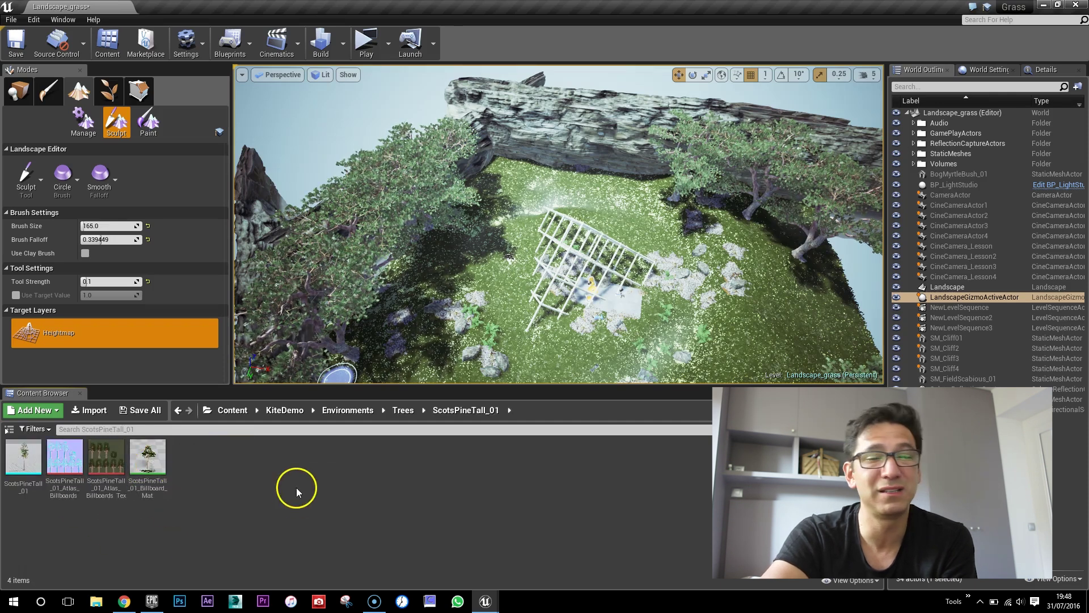
Start migrating the ScotsPineTall_01 mesh, save the Landscape_grass level, then cancel the destination folder
right_click(24, 475)
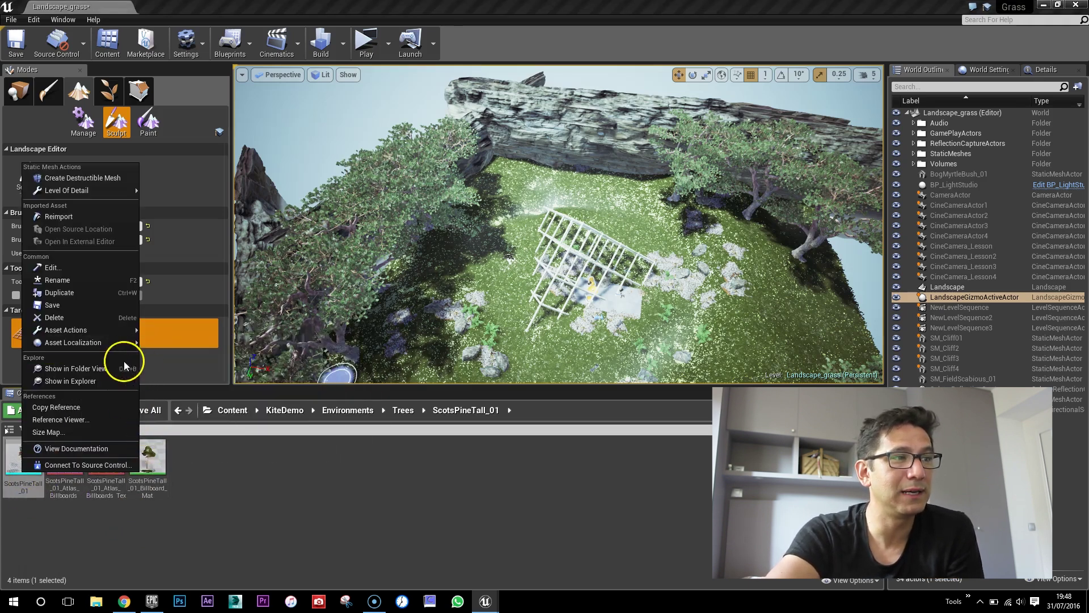
mouse_move(117, 329)
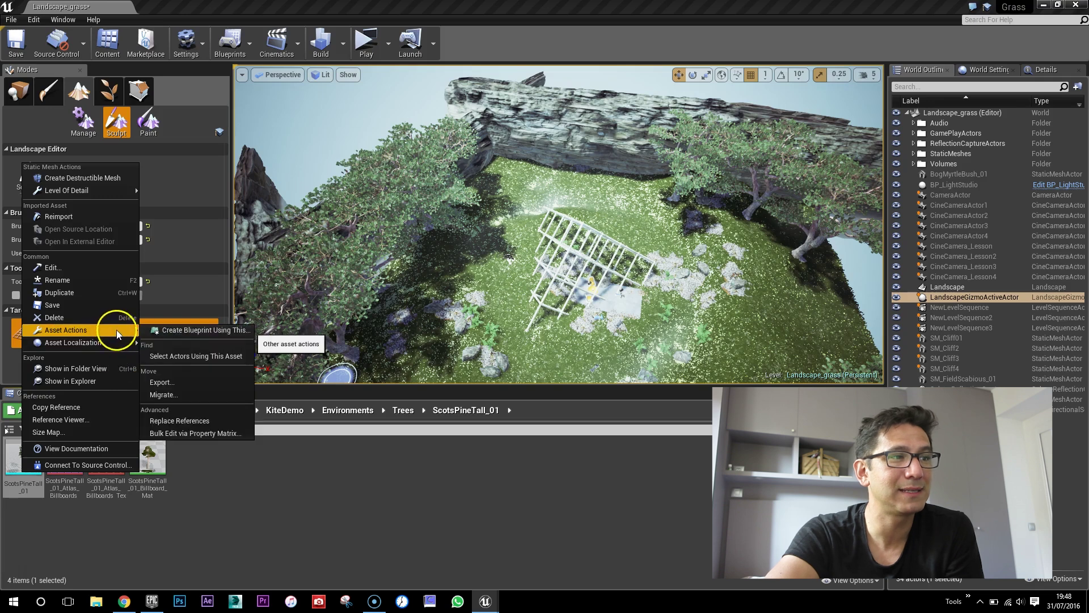
left_click(160, 394)
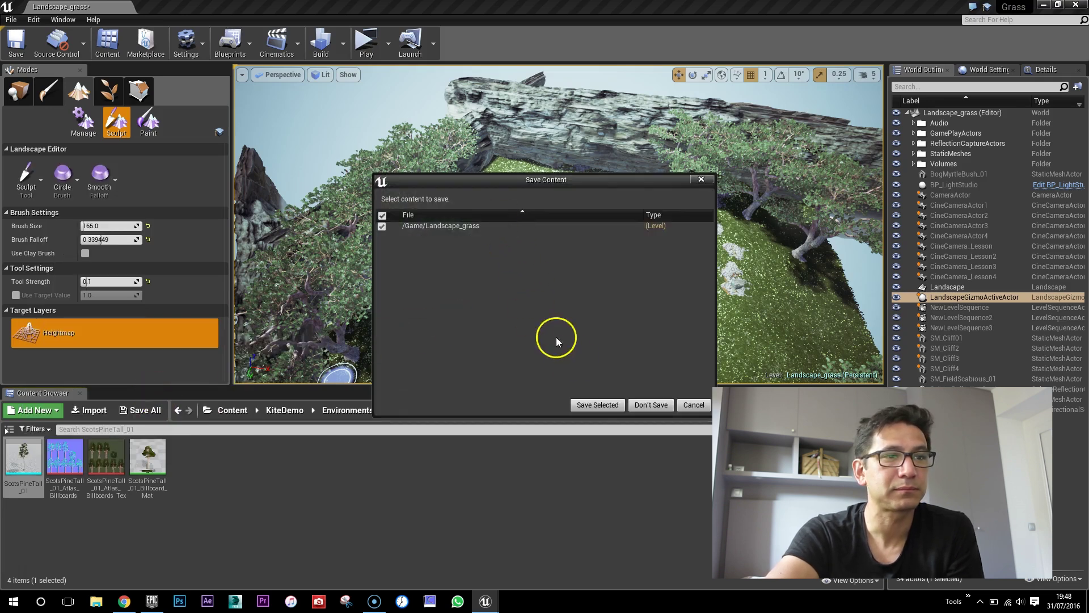
left_click(597, 407)
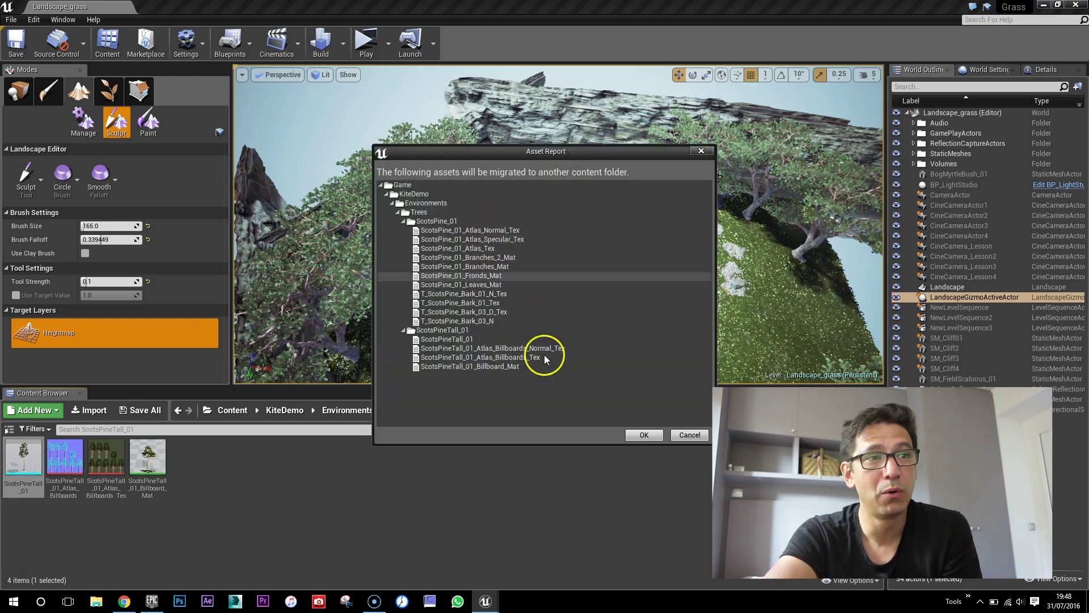
left_click(632, 432)
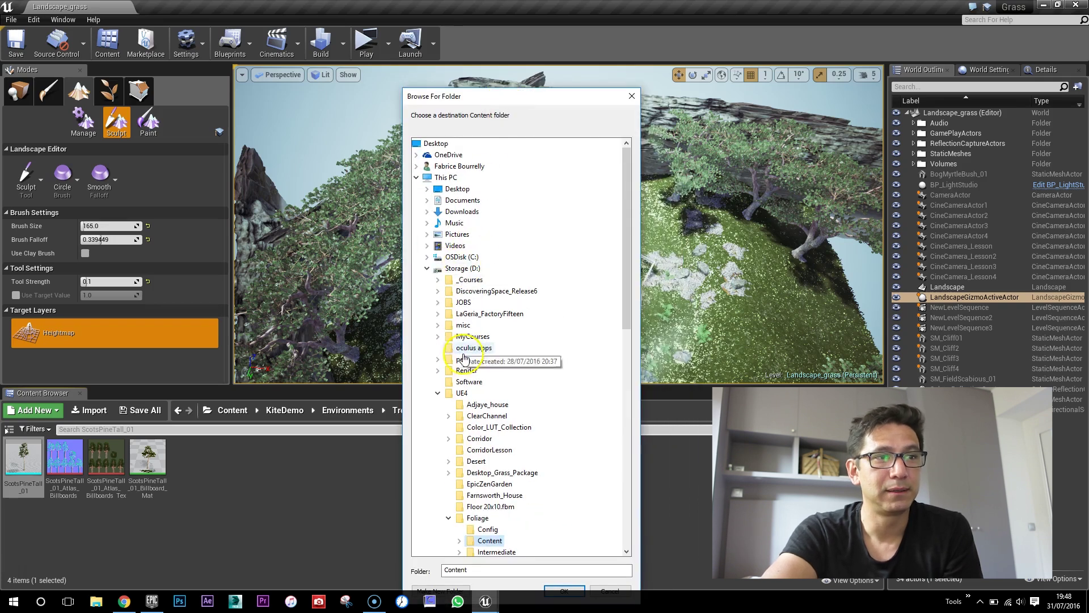
scroll(531, 399, "down", 6)
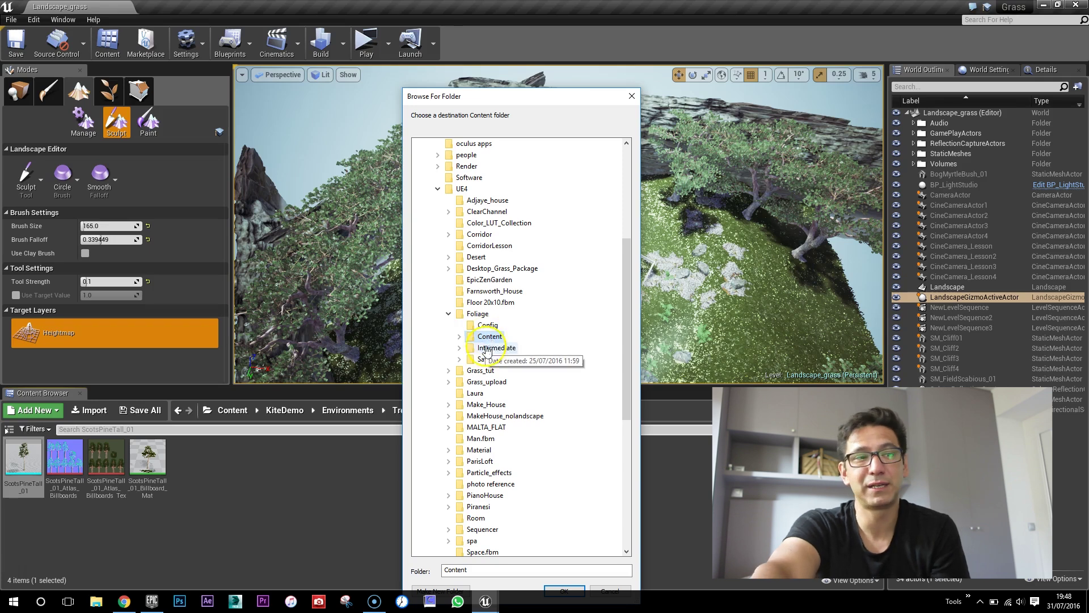
left_click(607, 591)
In the Foliage project's editor, browse to KiteDemo > Environments > Trees > ScotsPineTall_01
mouse_move(485, 603)
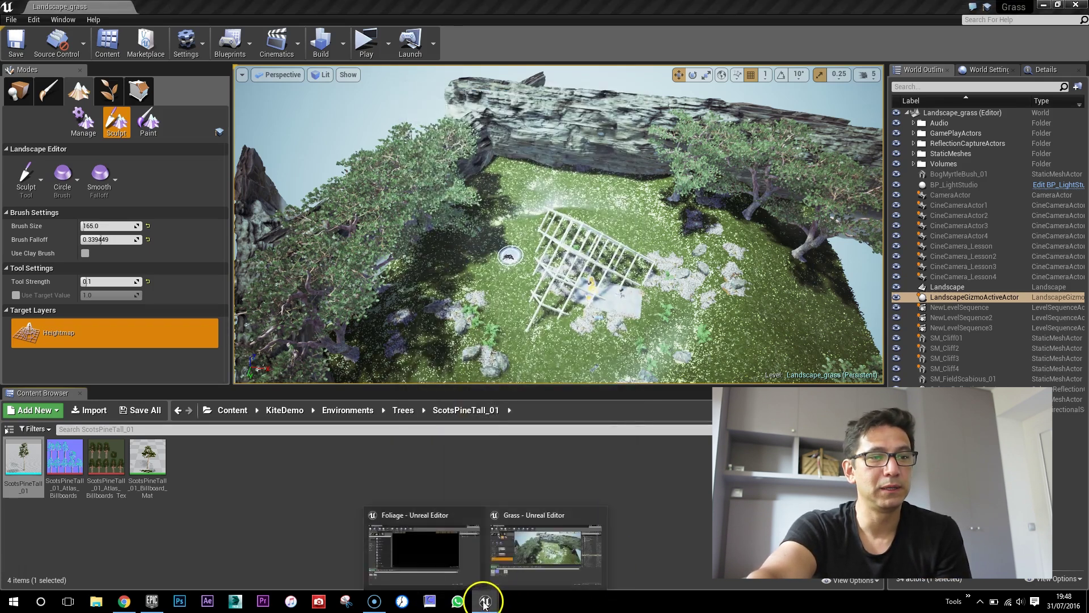
left_click(445, 558)
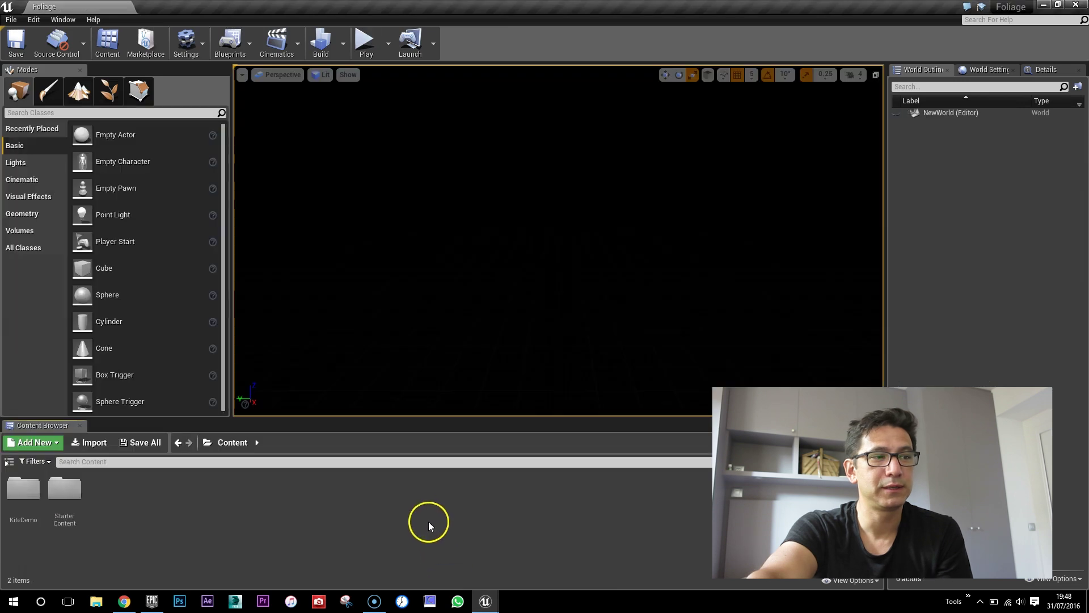
double_click(23, 491)
left_click(31, 491)
double_click(31, 491)
double_click(31, 491)
left_click(73, 492)
double_click(73, 492)
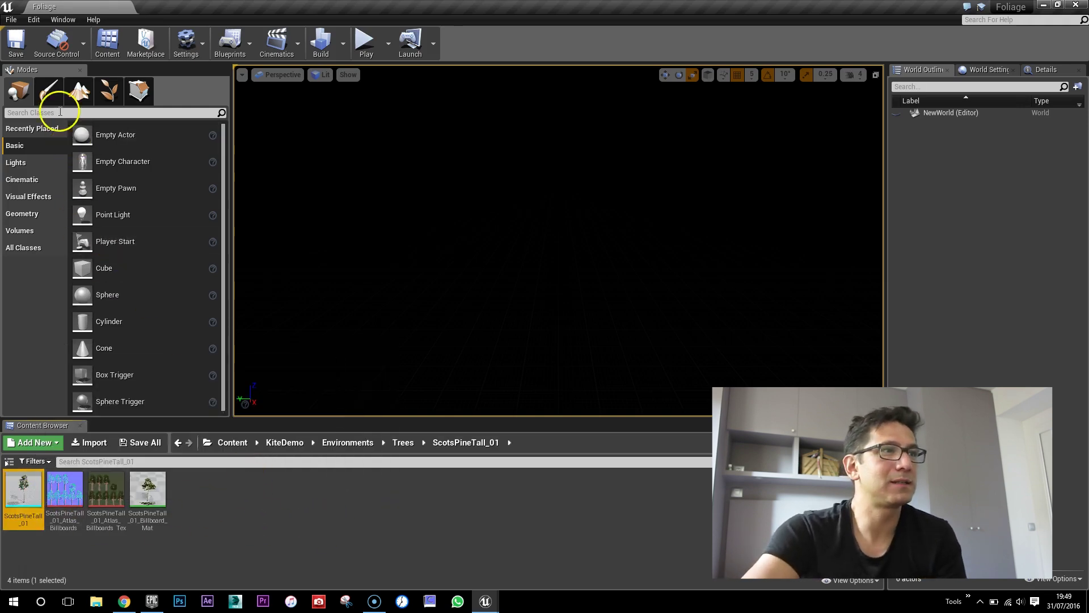
Create a new Default level, delete its Floor, and open the StarterContent folder
left_click(13, 20)
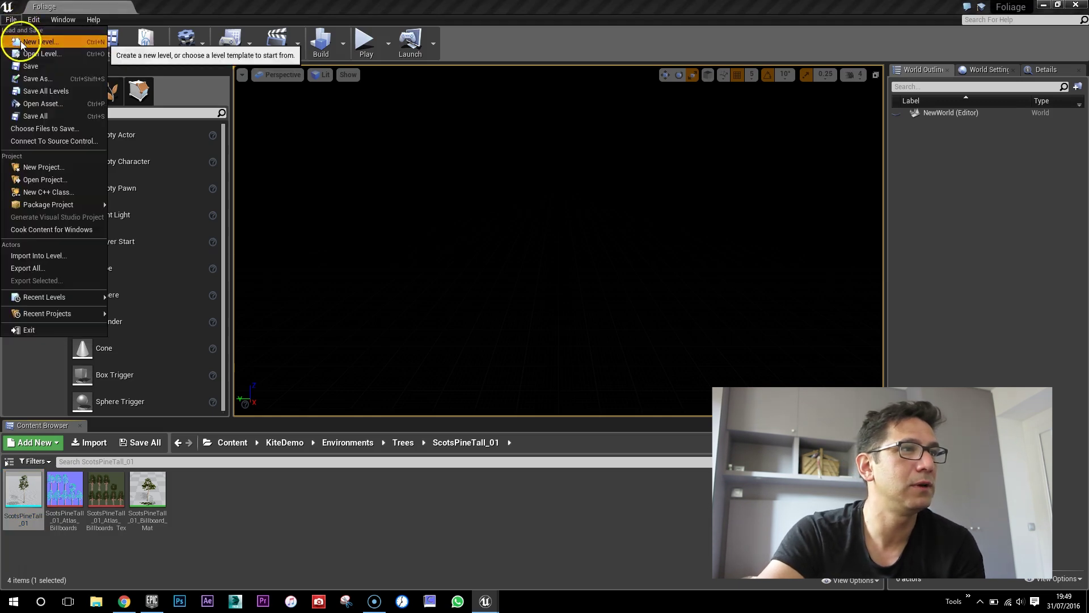
left_click(24, 40)
left_click(450, 236)
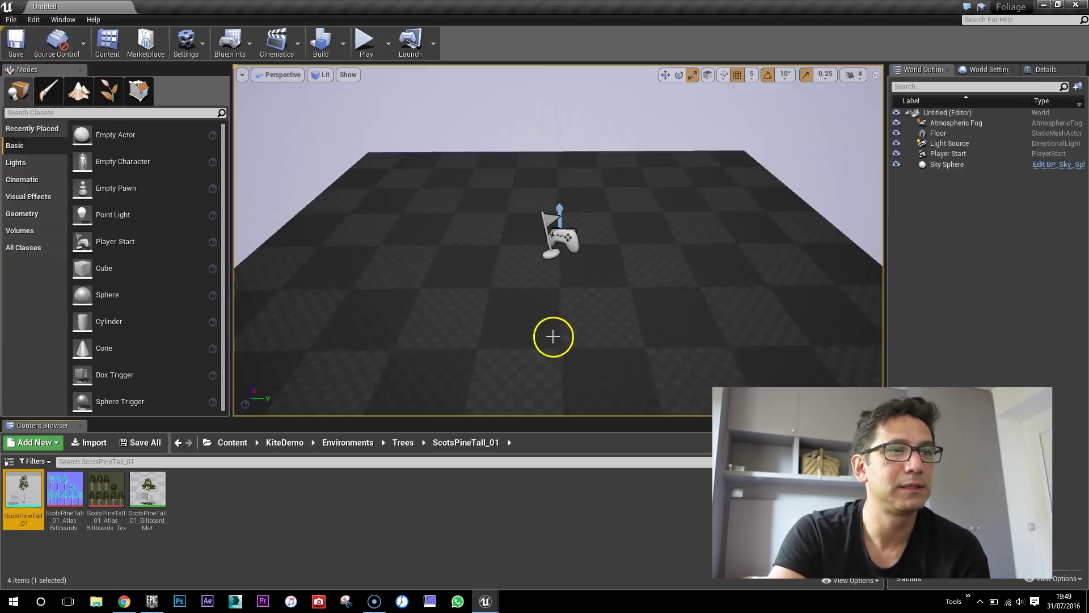
scroll(525, 351, "down", 5)
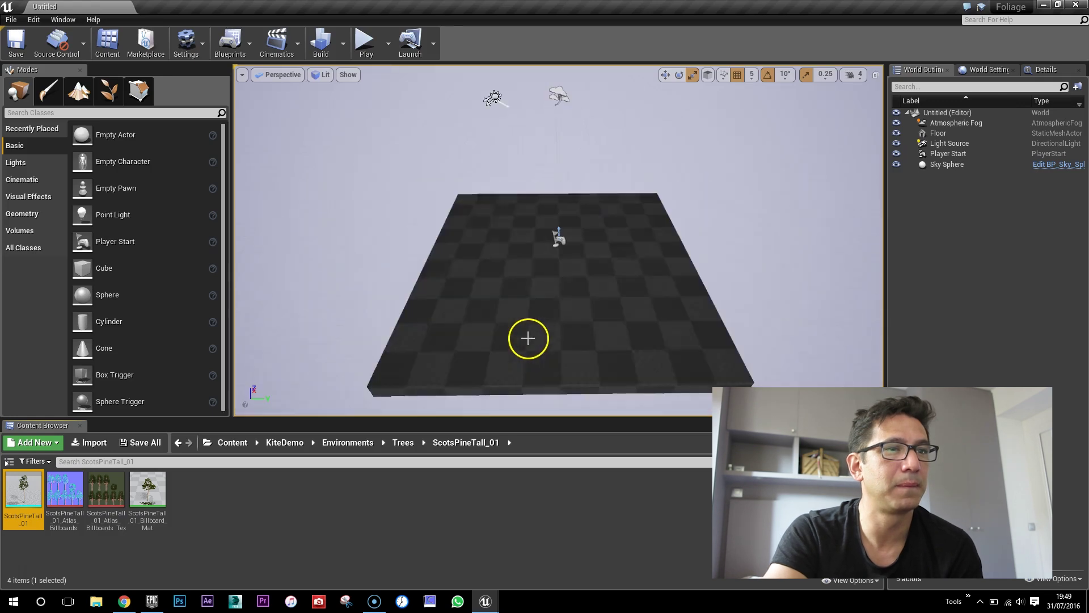
left_click(528, 338)
key("Delete")
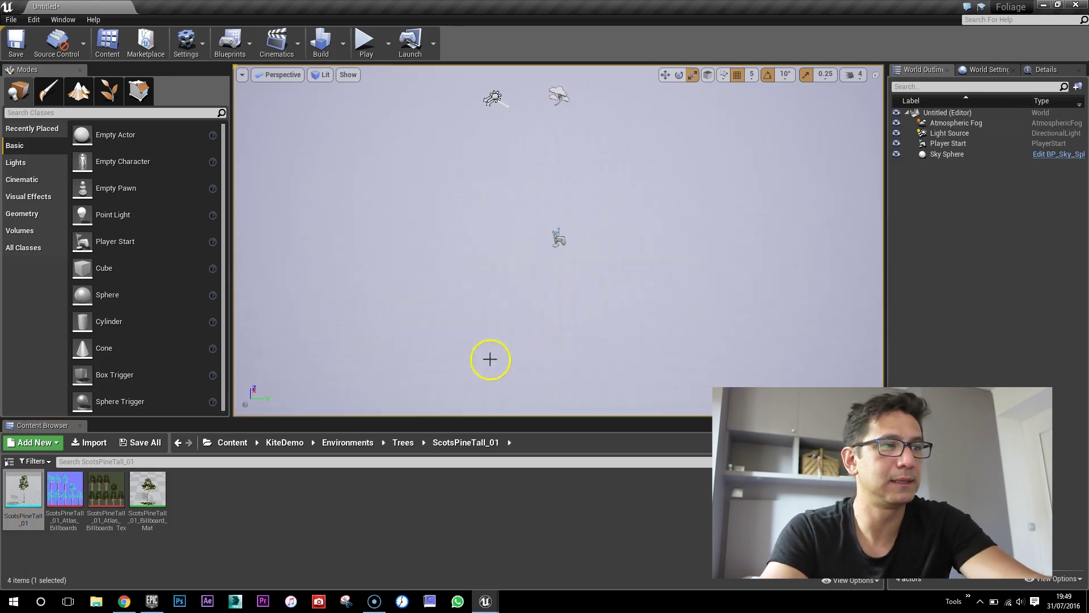
left_click(361, 446)
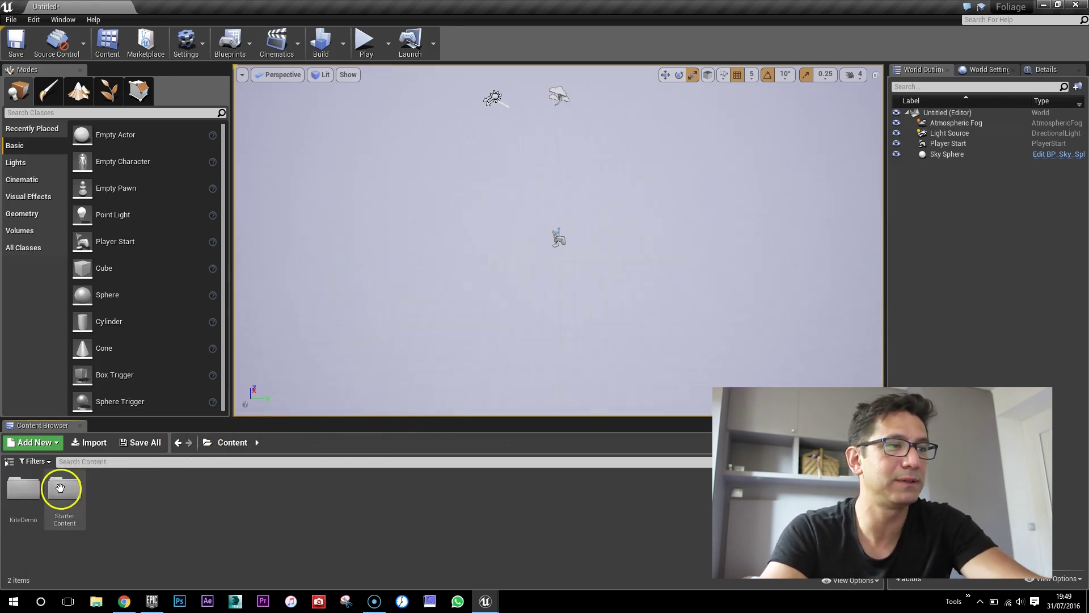
double_click(61, 487)
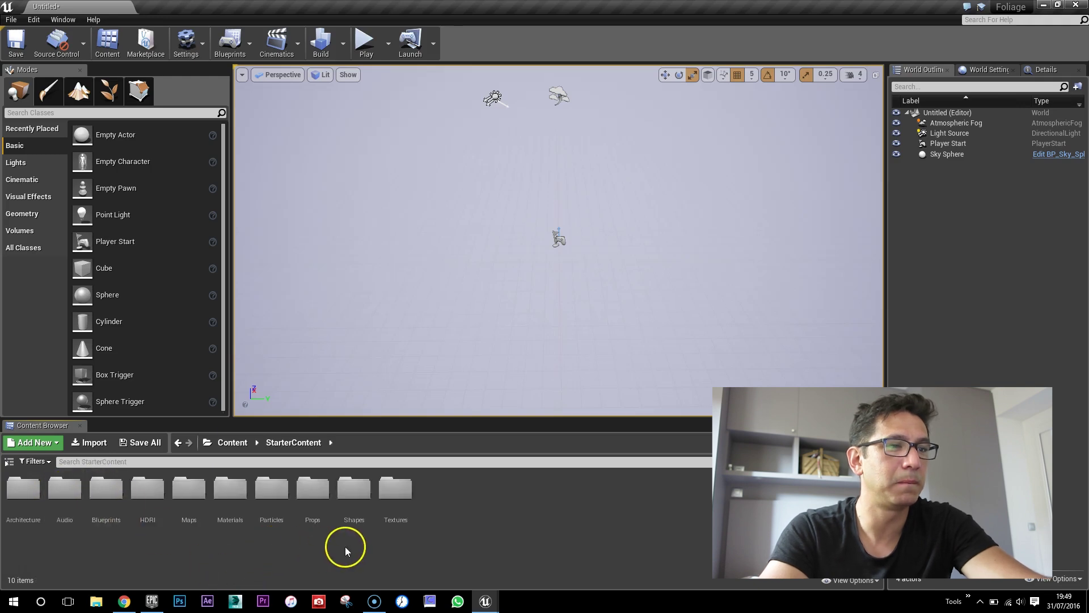
Drag an SM_Chair from StarterContent Props into the middle of the level
double_click(306, 495)
left_click(142, 491)
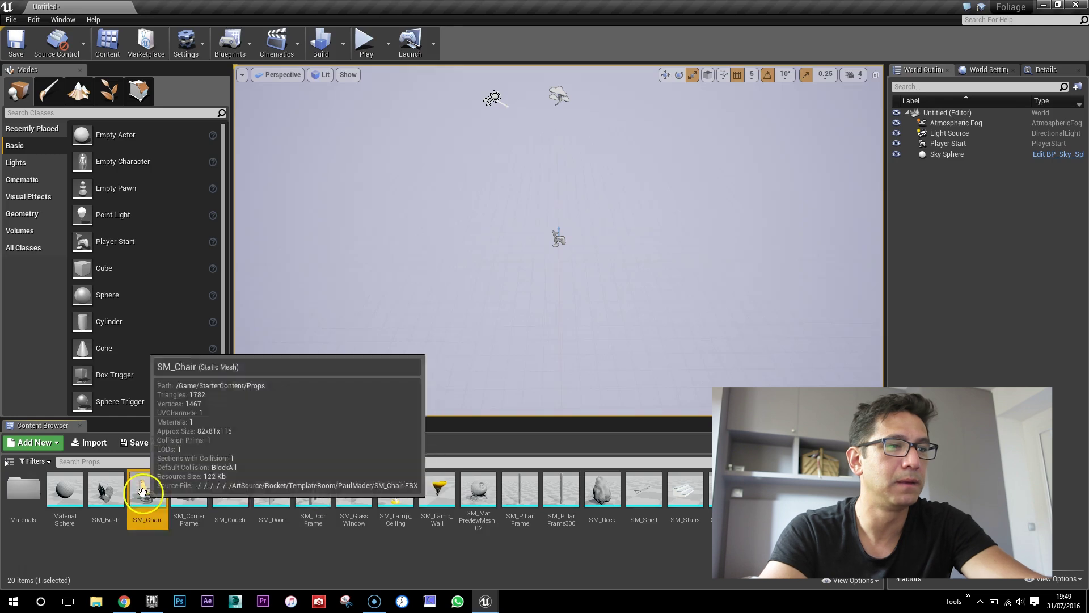
left_click_drag(141, 492, 552, 260)
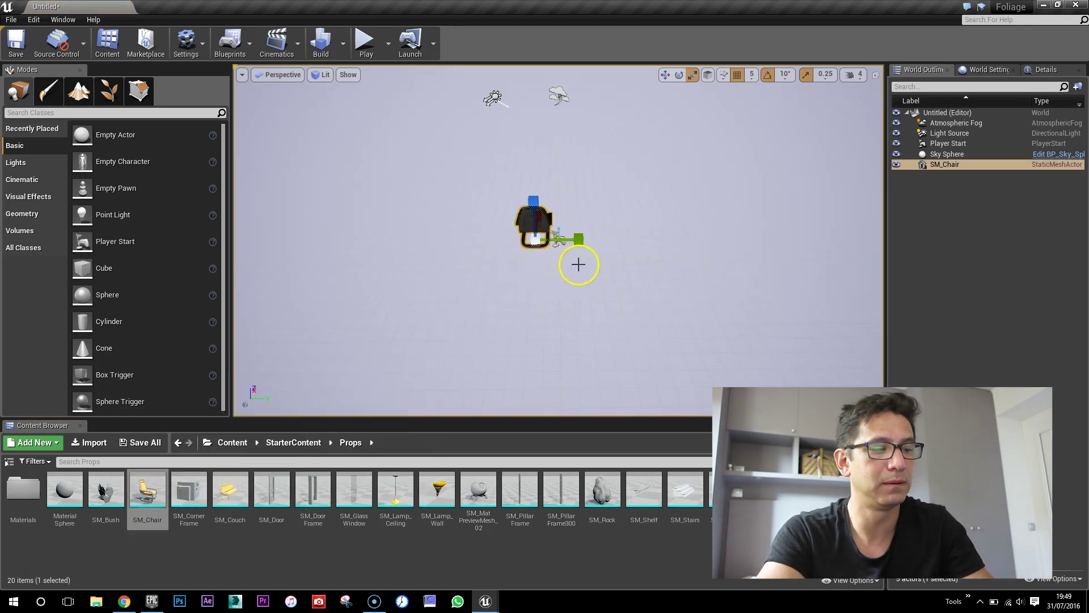
Set the chair's location fields to 0 in the Details panel
left_click(1038, 70)
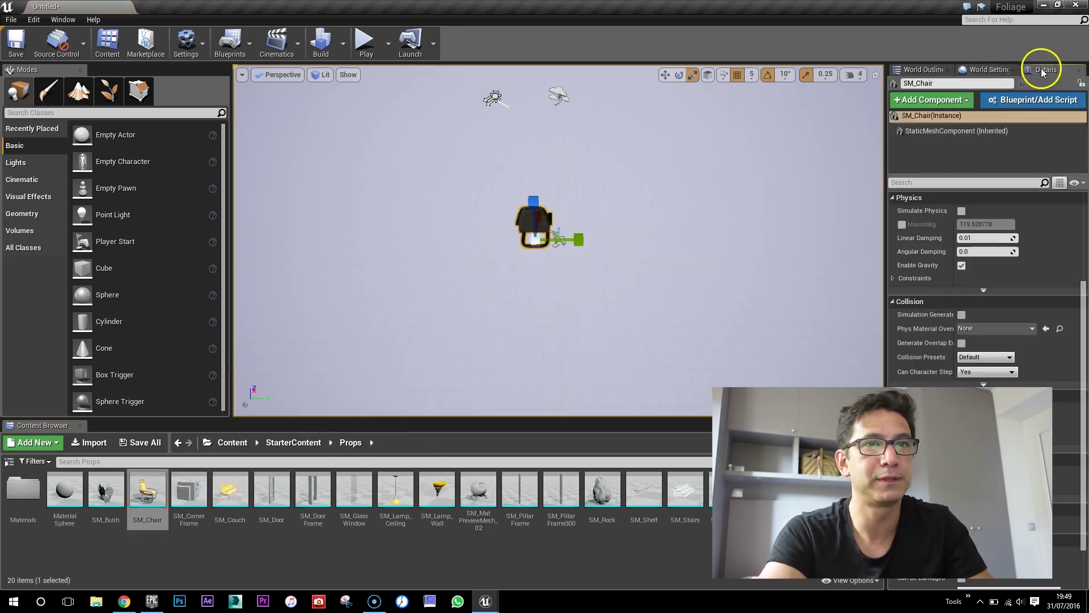
left_click_drag(1084, 296, 1084, 196)
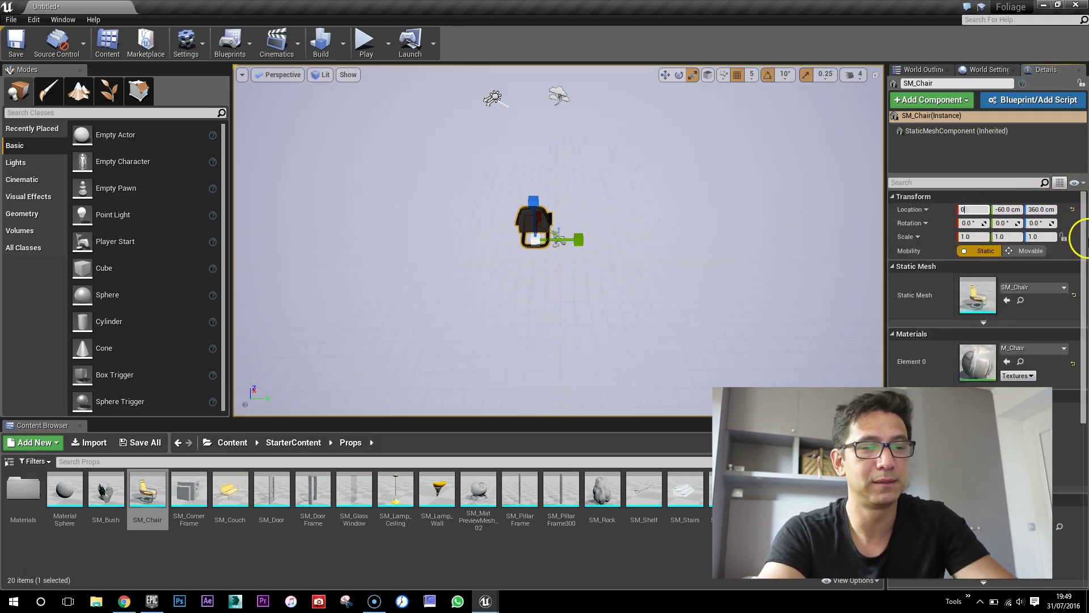
left_click(1014, 211)
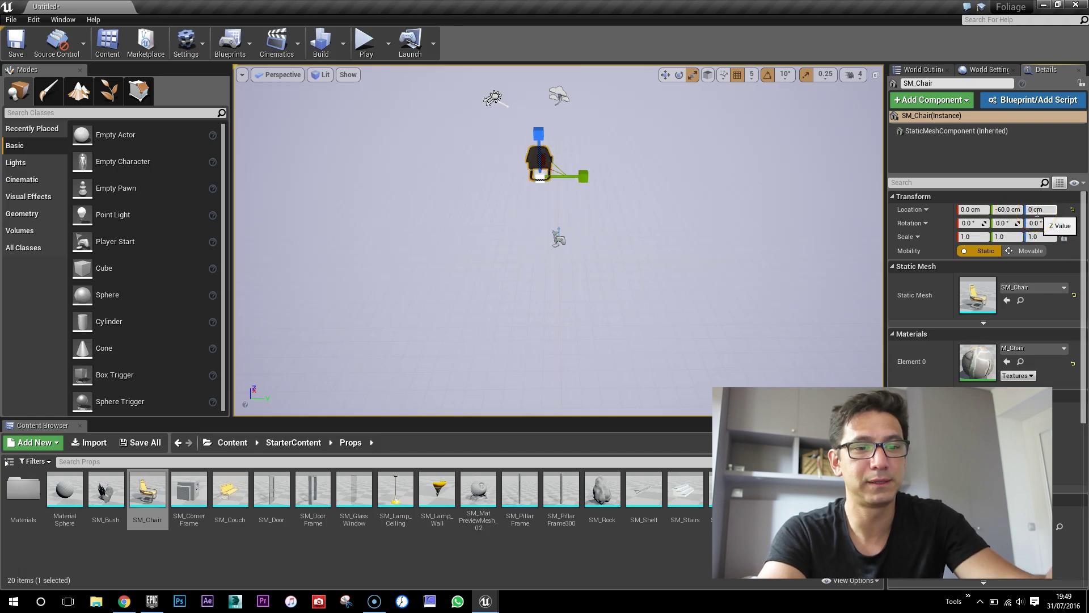
key("Return")
left_click(1018, 209)
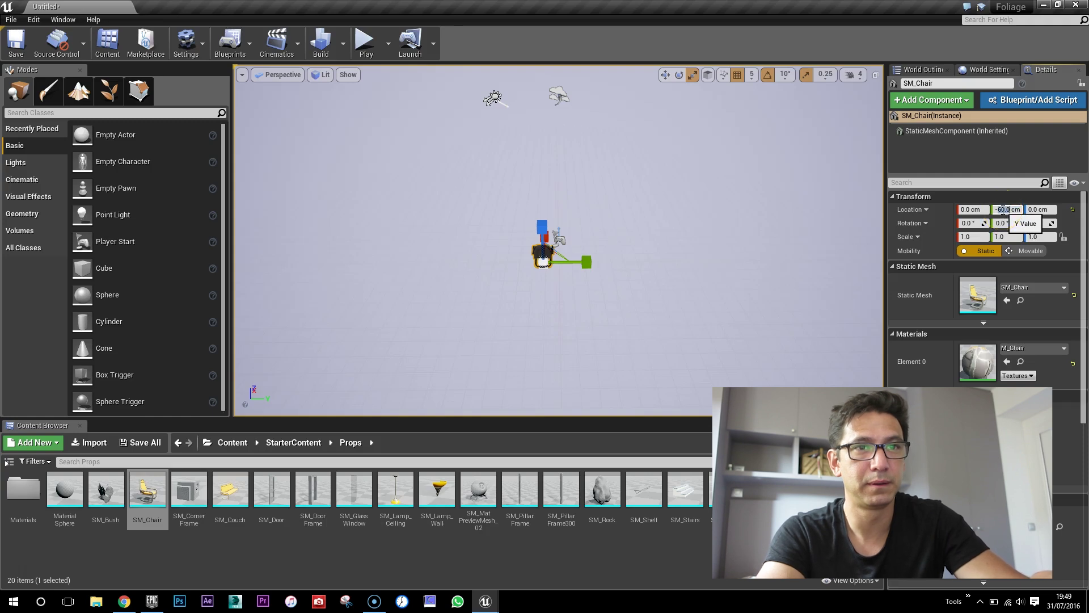
left_click(779, 261)
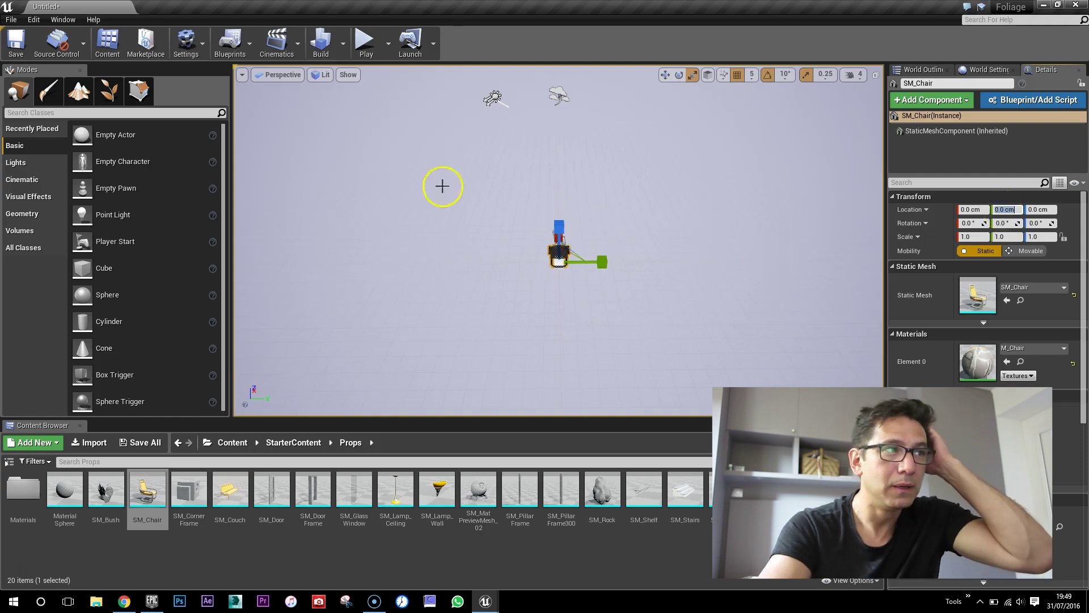
Switch to Landscape mode, frame the chair, and reselect SM_Chair in the World Outliner
left_click(78, 91)
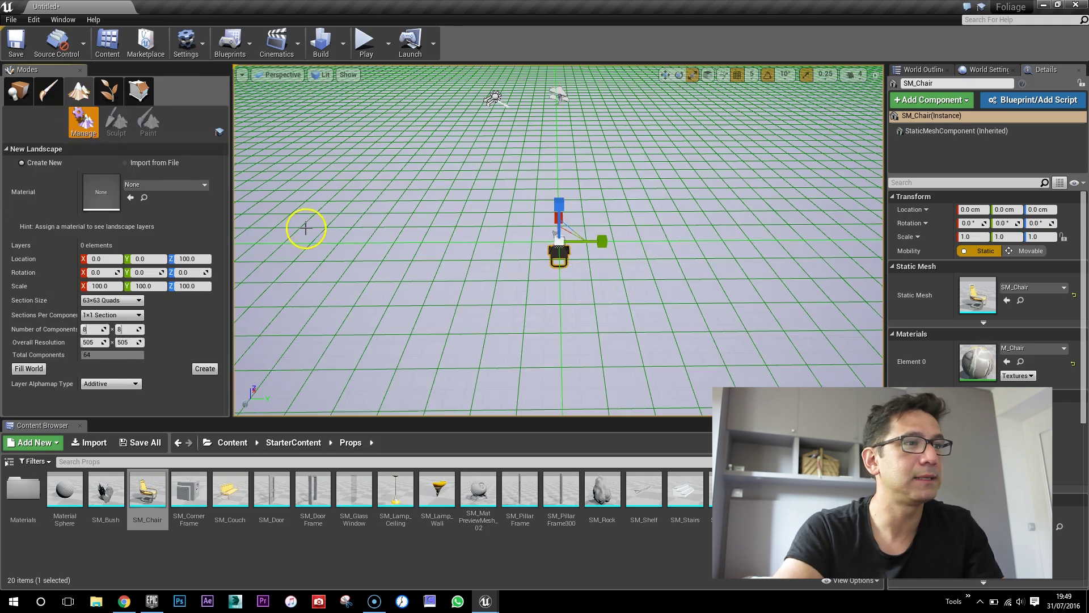
key("f")
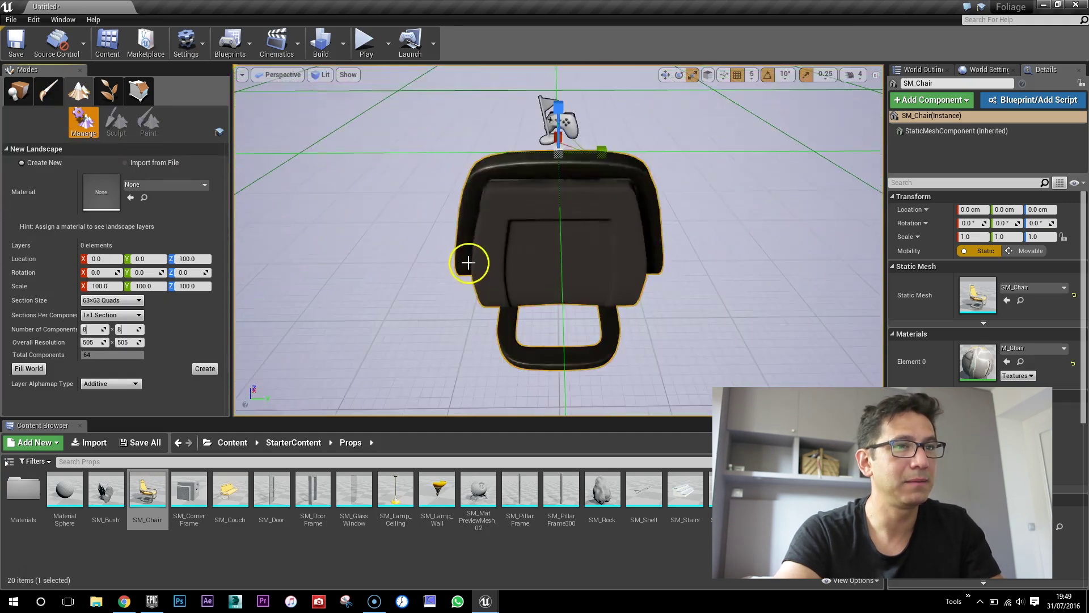
scroll(484, 238, "down", 5)
left_click(925, 69)
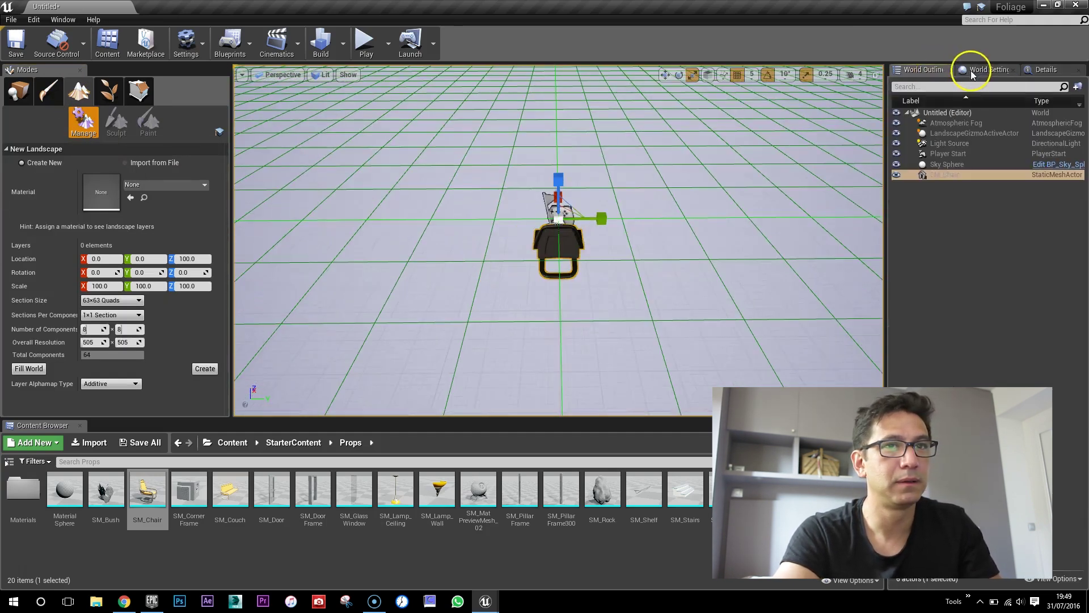
left_click(972, 69)
left_click(931, 70)
left_click(969, 174)
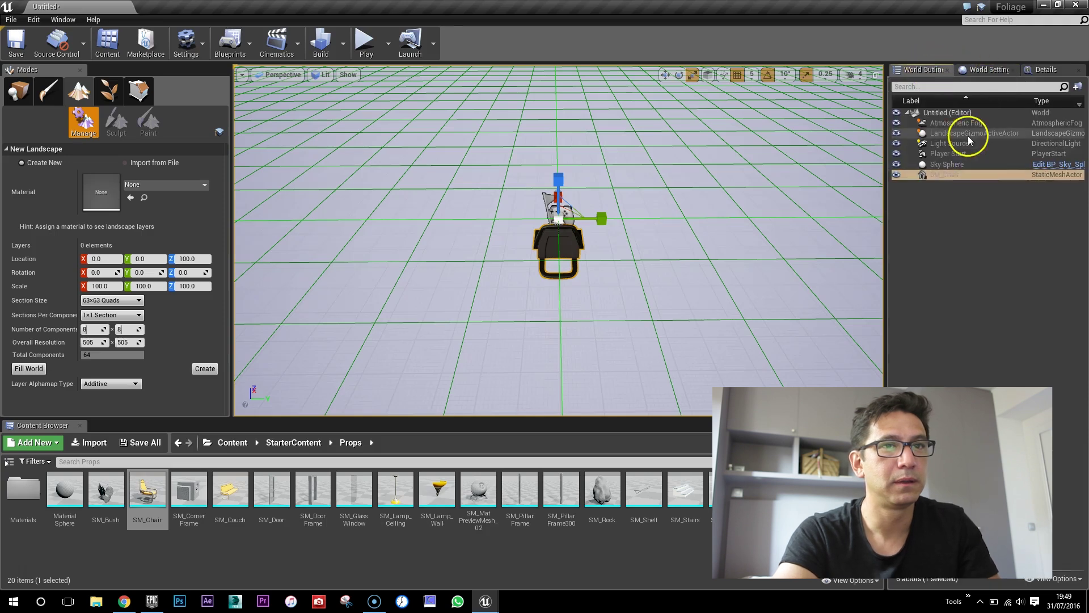
scroll(698, 211, "down", 8)
Raise Camera Speed to 5 and fly out to view the whole 505×505 landscape preview
right_click_drag(697, 217, 674, 211)
left_click(861, 75)
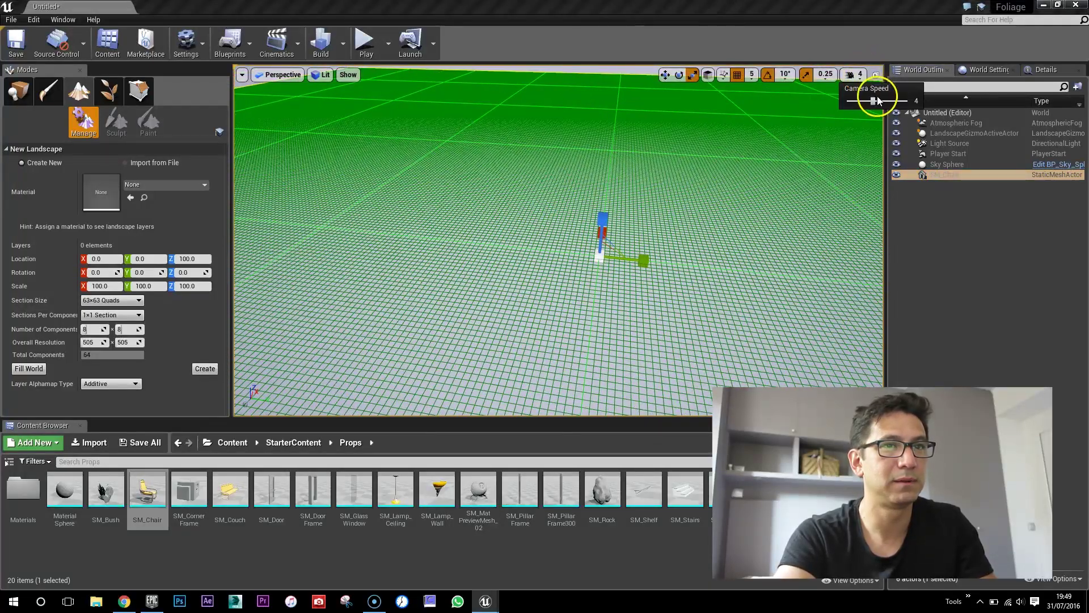
left_click_drag(891, 102, 895, 100)
right_click_drag(766, 200, 315, 341)
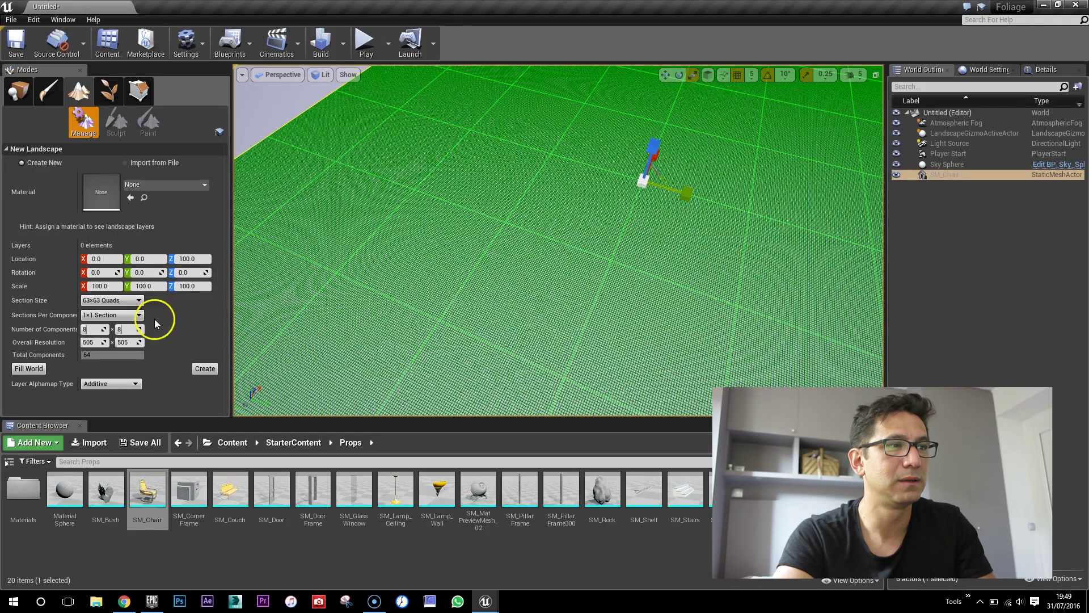
right_click_drag(375, 265, 507, 225)
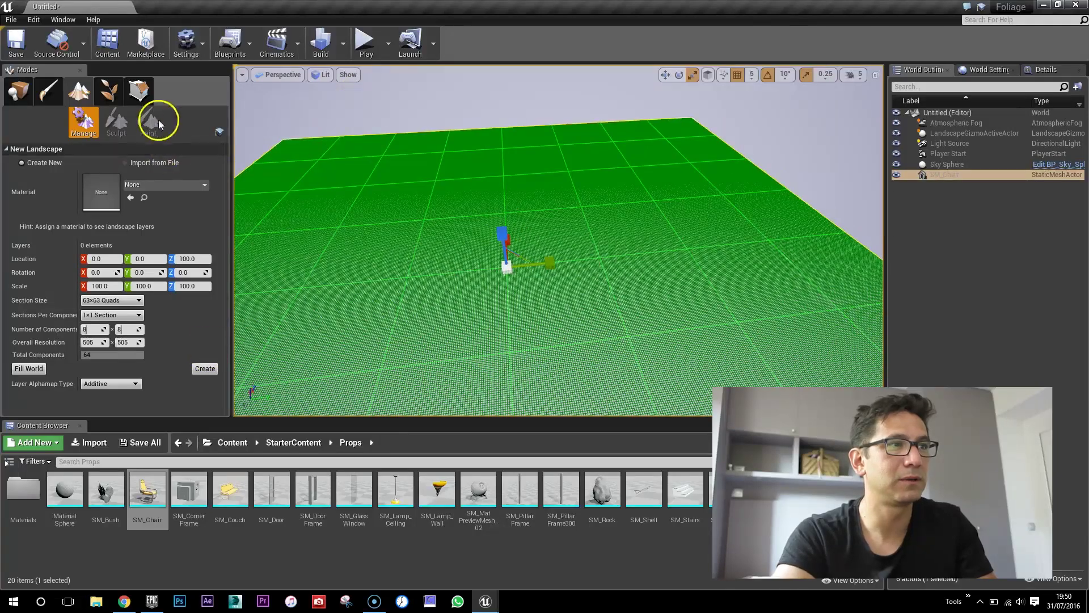
Create the landscape and paint a first noisy patch with an enlarged Noise sculpt brush
left_click(205, 369)
mouse_move(487, 318)
right_mouse_down()
mouse_move(494, 297)
mouse_move(331, 256)
right_mouse_up()
left_click(26, 176)
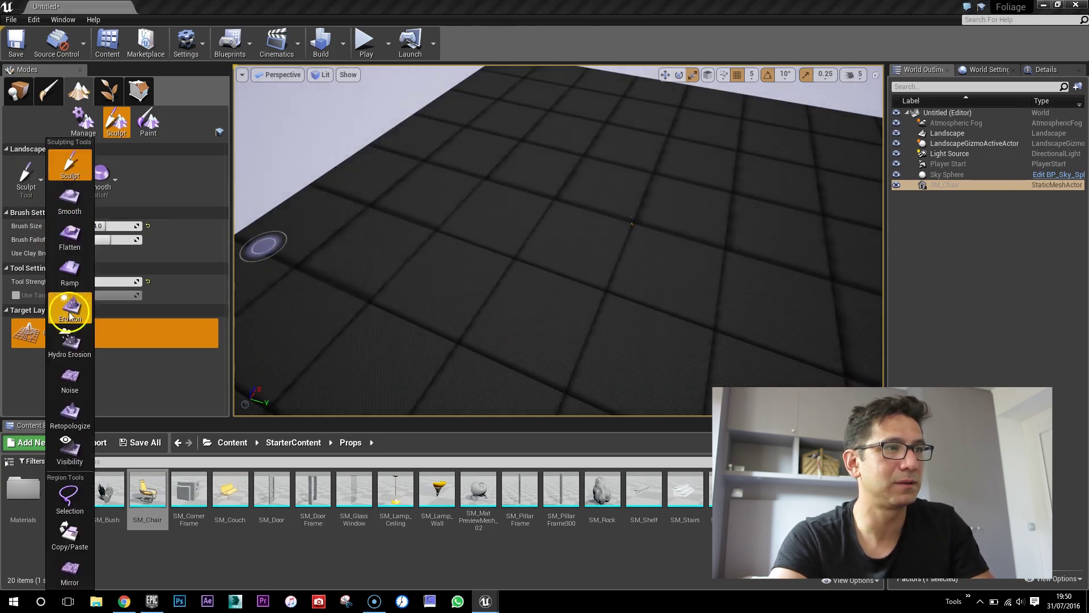
left_click(71, 377)
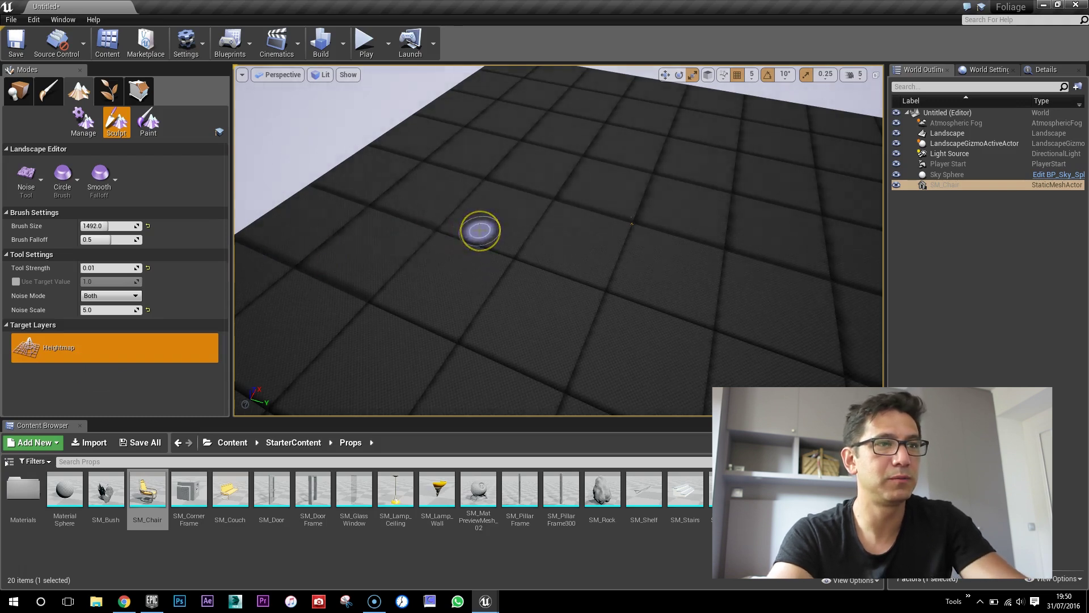
key("bracketright")
key("bracketright")
mouse_move(542, 193)
left_mouse_down()
mouse_move(523, 140)
mouse_move(436, 211)
left_mouse_up()
key("bracketright")
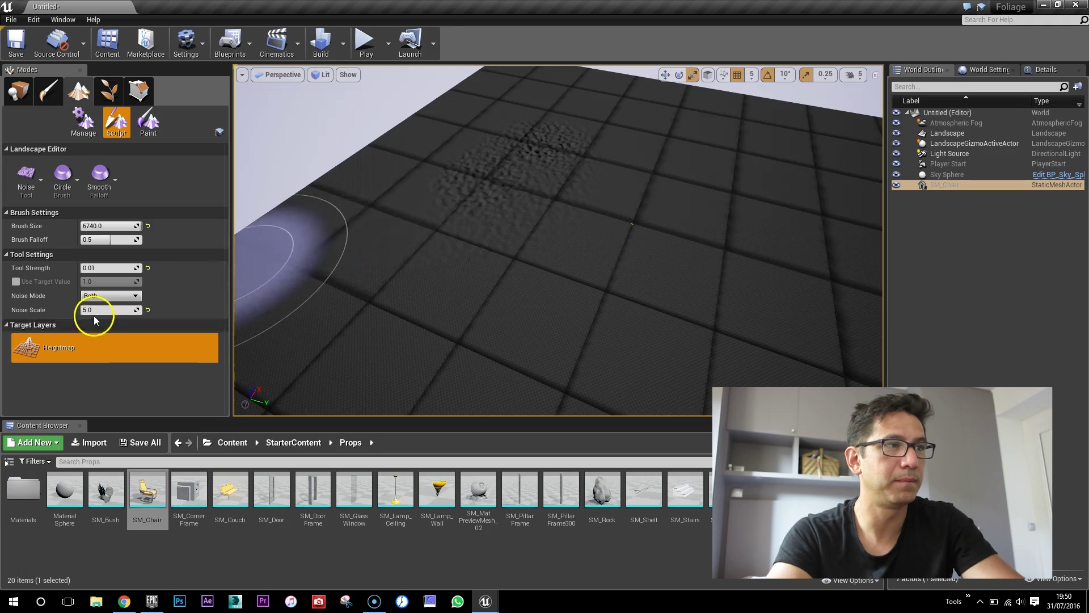
Set Noise Scale to 25, enlarge the brush to 8192, and paint noise across the terrain
left_click_drag(91, 311, 139, 301)
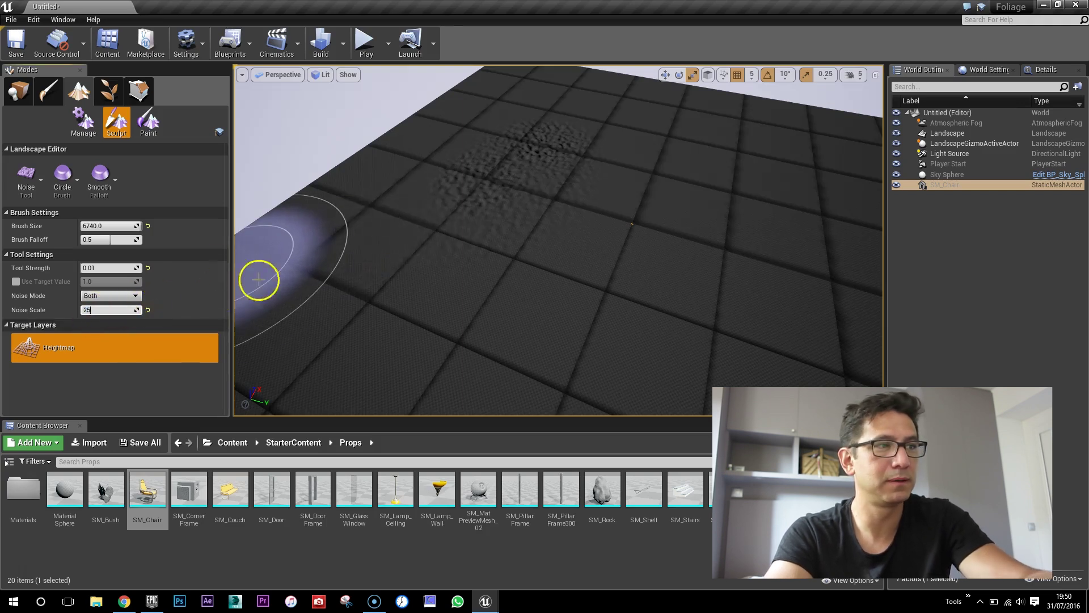
mouse_move(275, 272)
left_mouse_down()
mouse_move(418, 255)
mouse_move(571, 166)
mouse_move(633, 154)
mouse_move(501, 169)
mouse_move(495, 96)
mouse_move(588, 73)
mouse_move(673, 123)
mouse_move(591, 105)
mouse_move(423, 104)
mouse_move(501, 92)
left_mouse_up()
key("bracketright")
scroll(527, 94, "down", 3)
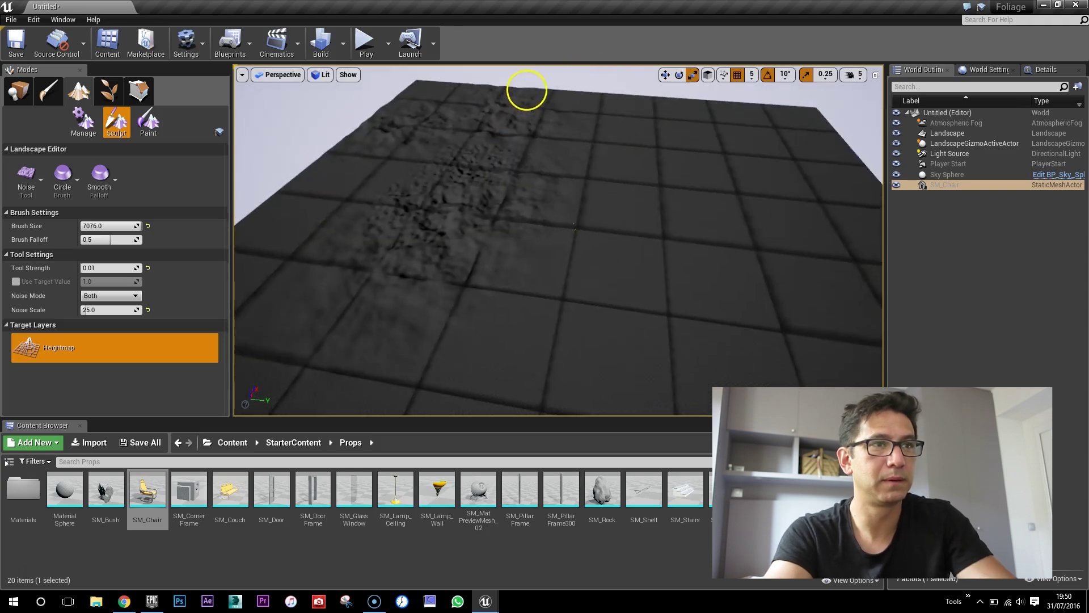
right_click(511, 89)
left_click(470, 89)
mouse_move(414, 69)
left_mouse_down()
mouse_move(701, 101)
mouse_move(487, 83)
mouse_move(798, 95)
mouse_move(833, 137)
mouse_move(637, 181)
mouse_move(383, 204)
mouse_move(152, 247)
mouse_move(73, 288)
left_mouse_up()
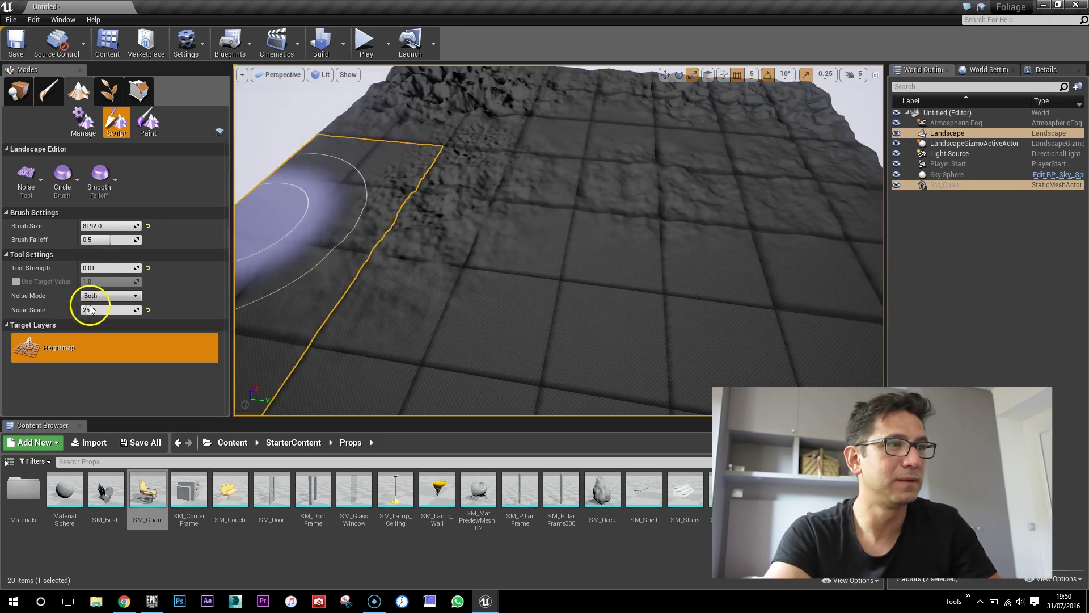
Lower Tool Strength to 0.005 and roughen the landscape with the gentler noise brush
left_click(102, 269)
type("0.00")
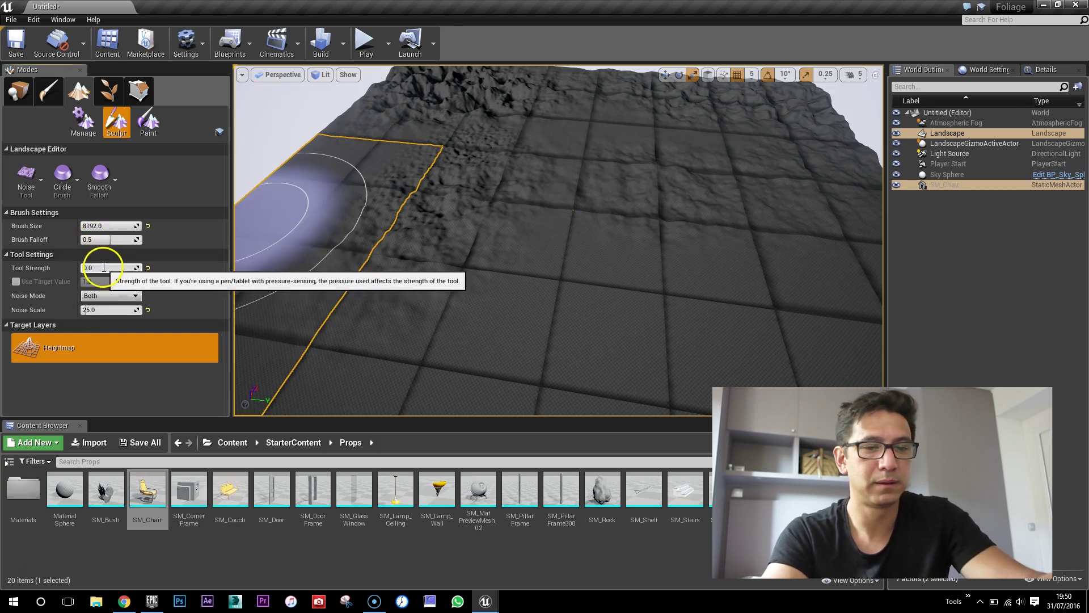
type("5")
mouse_move(336, 232)
left_mouse_down()
mouse_move(419, 90)
mouse_move(671, 287)
mouse_move(559, 399)
left_mouse_up()
scroll(600, 227, "down", 10)
scroll(657, 262, "up", 15)
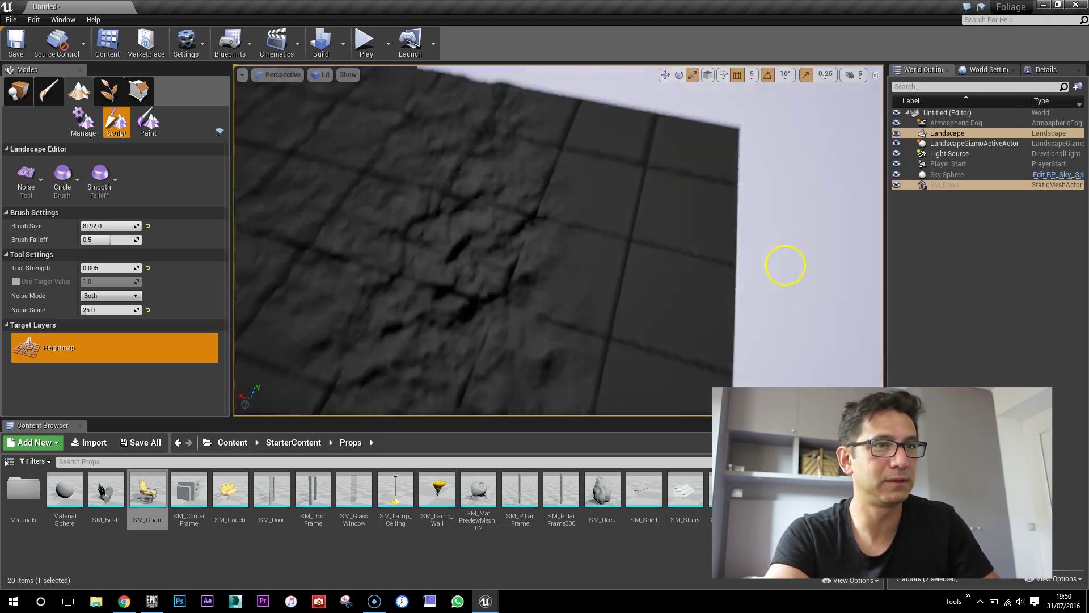
scroll(578, 211, "down", 10)
scroll(738, 294, "up", 12)
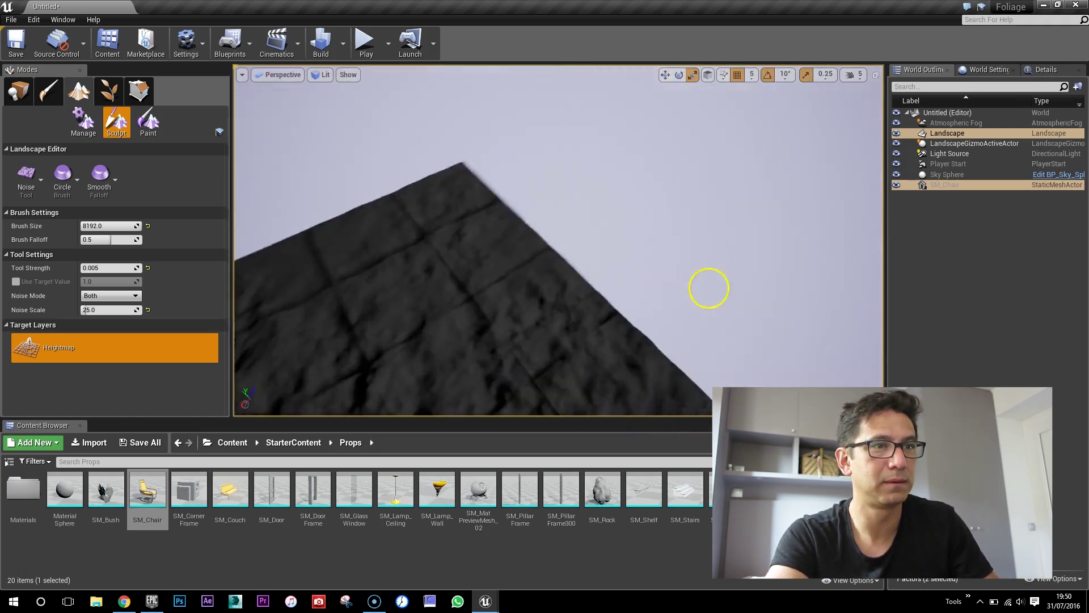
scroll(868, 323, "down", 5)
scroll(618, 250, "up", 5)
scroll(670, 242, "up", 5)
scroll(795, 238, "down", 8)
scroll(579, 273, "up", 5)
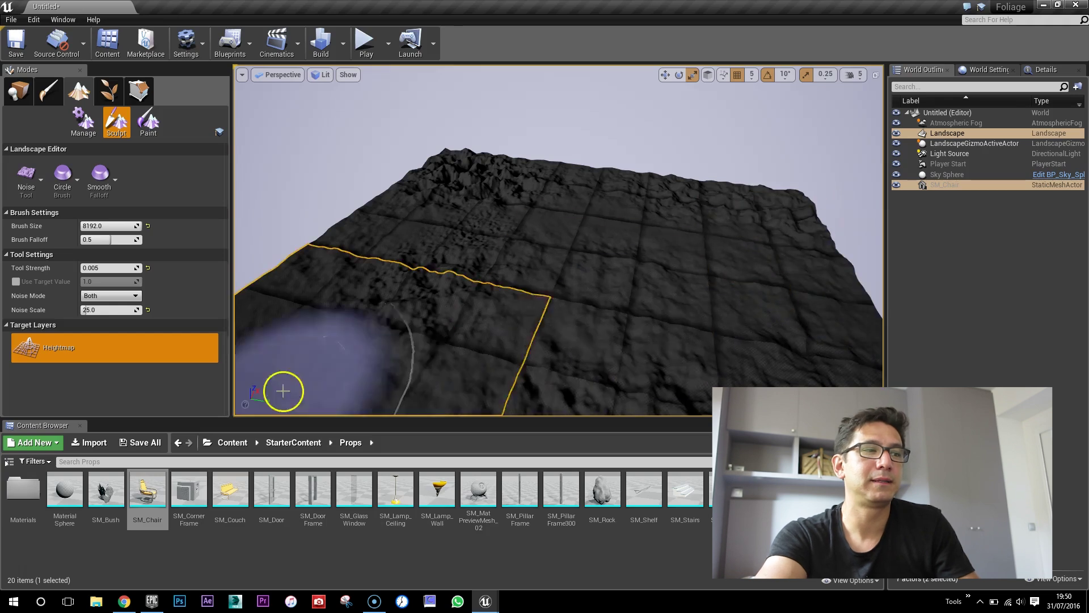
left_click(217, 444)
Browse KiteDemo's Trees folder, then StarterContent's Textures folder
double_click(24, 488)
double_click(28, 493)
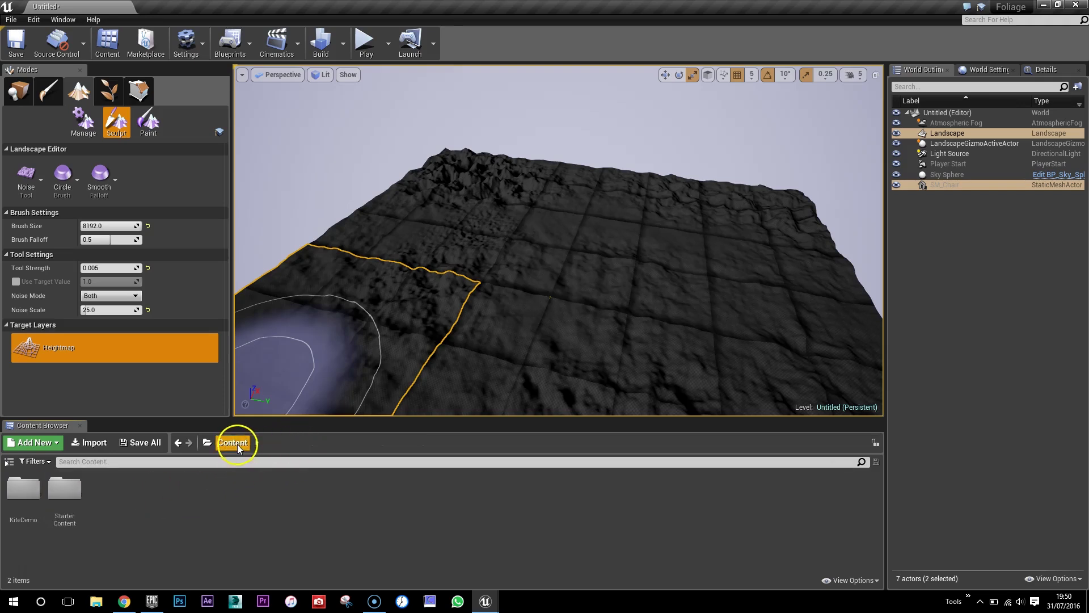
double_click(64, 488)
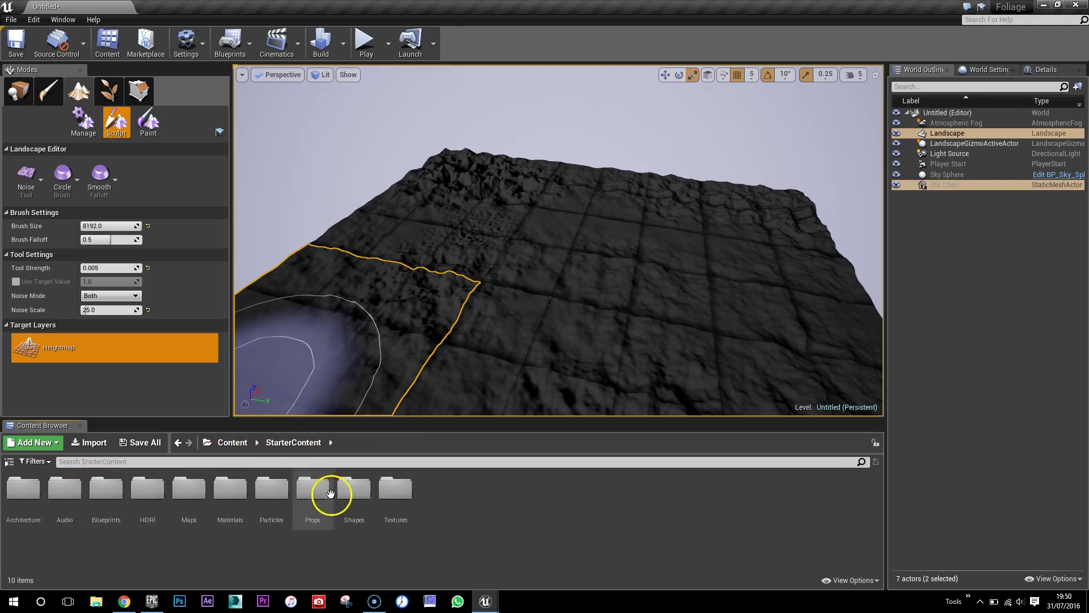
double_click(397, 488)
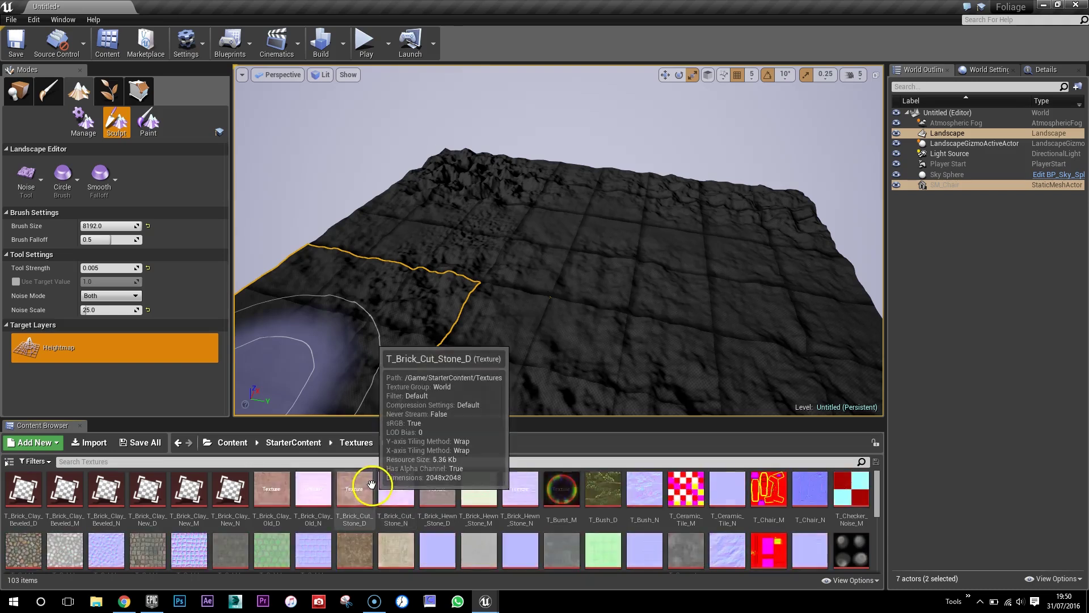
left_click(304, 443)
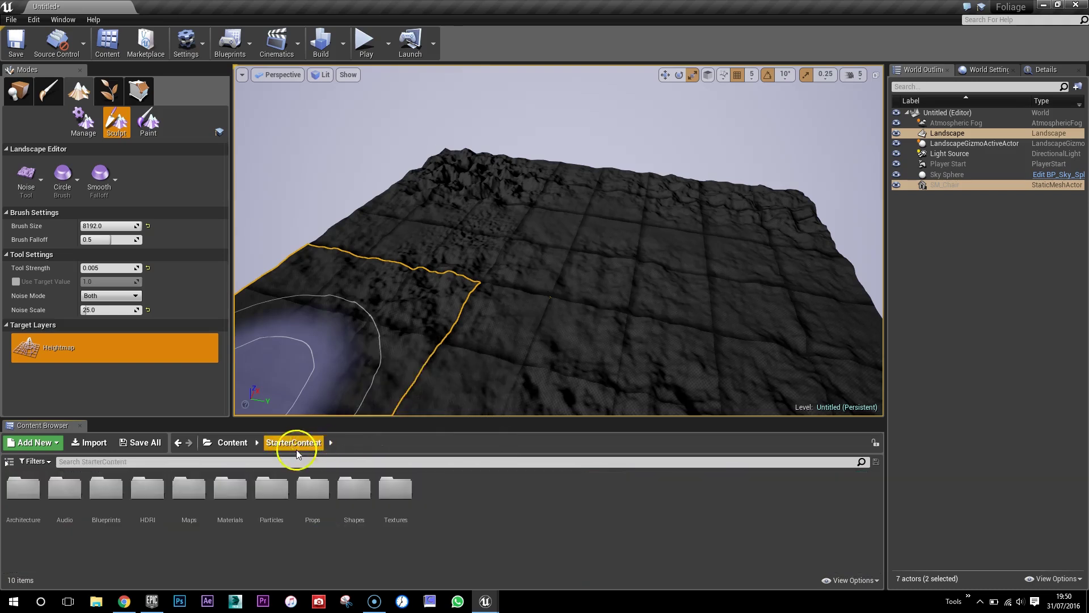
Open StarterContent Materials, pick M_Ground_Grass and M_Ground_Moss, and return to Place mode
double_click(232, 493)
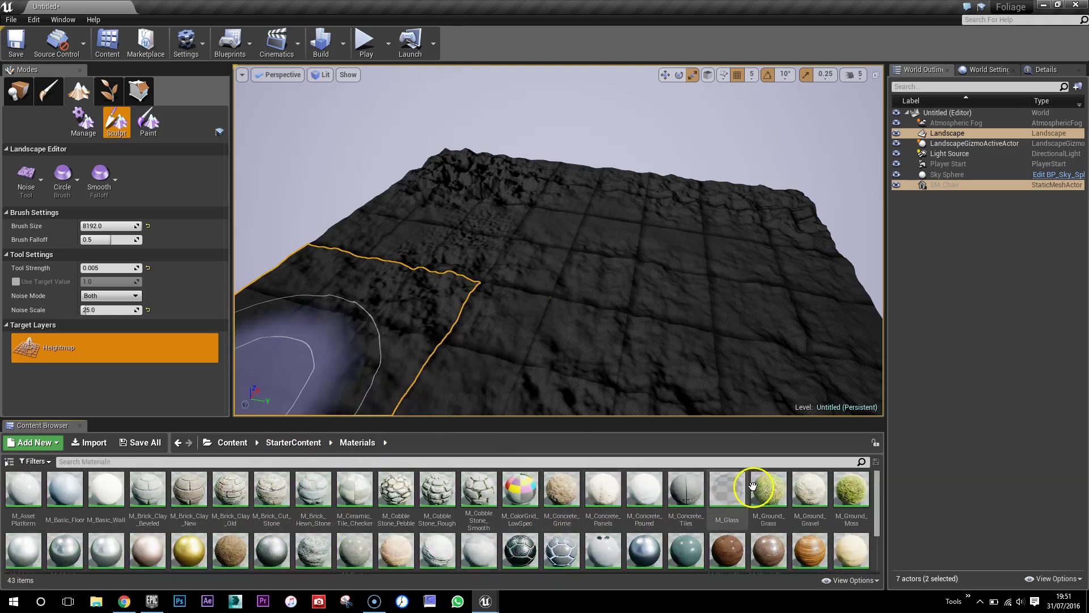
left_click_drag(777, 487, 751, 382)
left_click(852, 471)
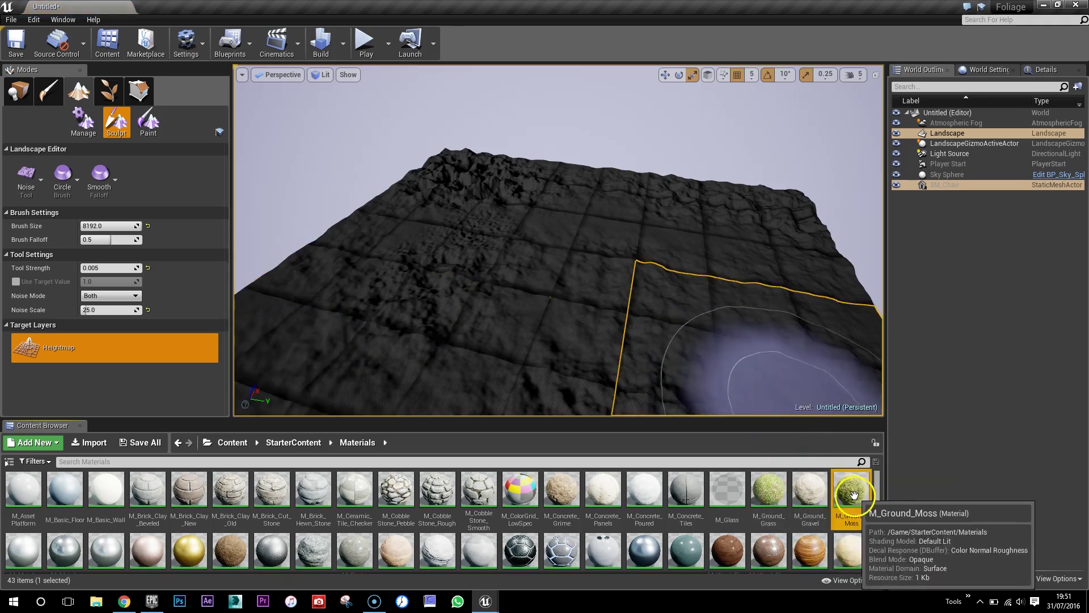
left_click(20, 91)
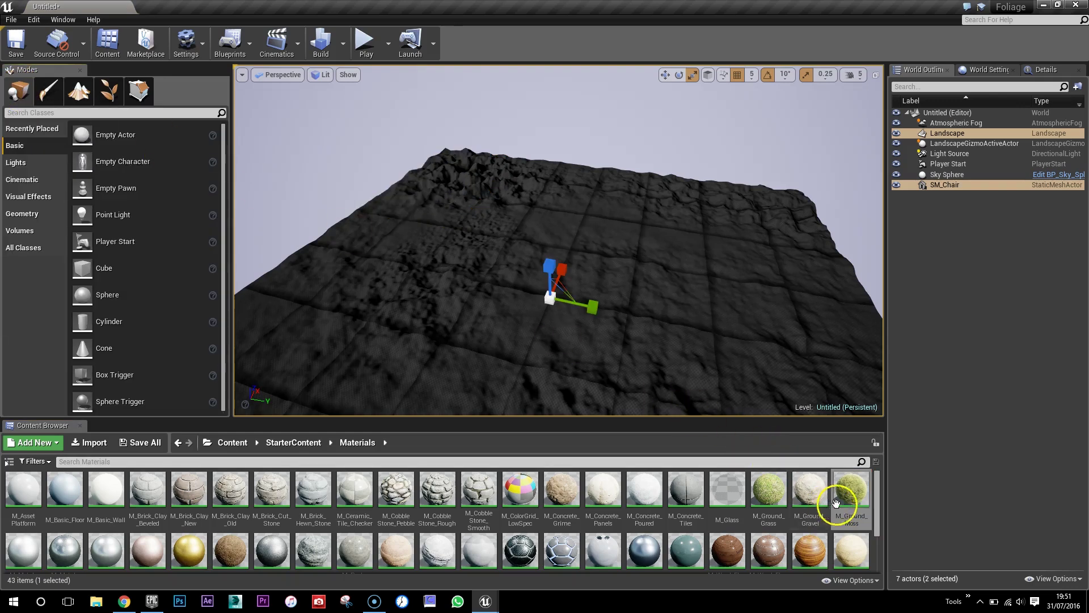
left_click_drag(849, 504, 850, 362)
Assign M_Ground_Grass as the landscape's Landscape Material, replacing the first moss assignment
left_click(738, 248)
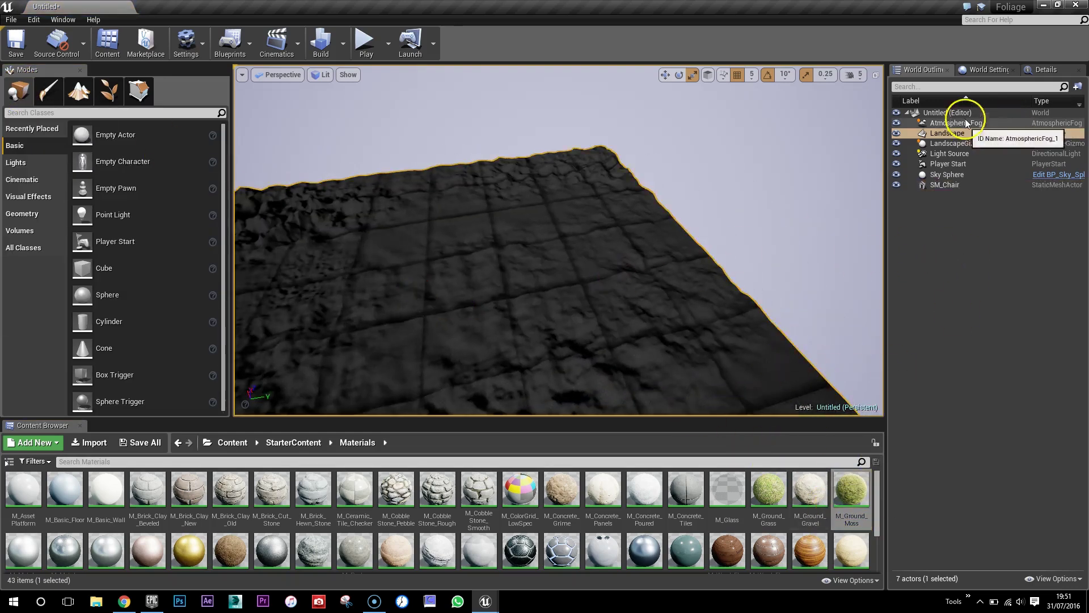
left_click(979, 69)
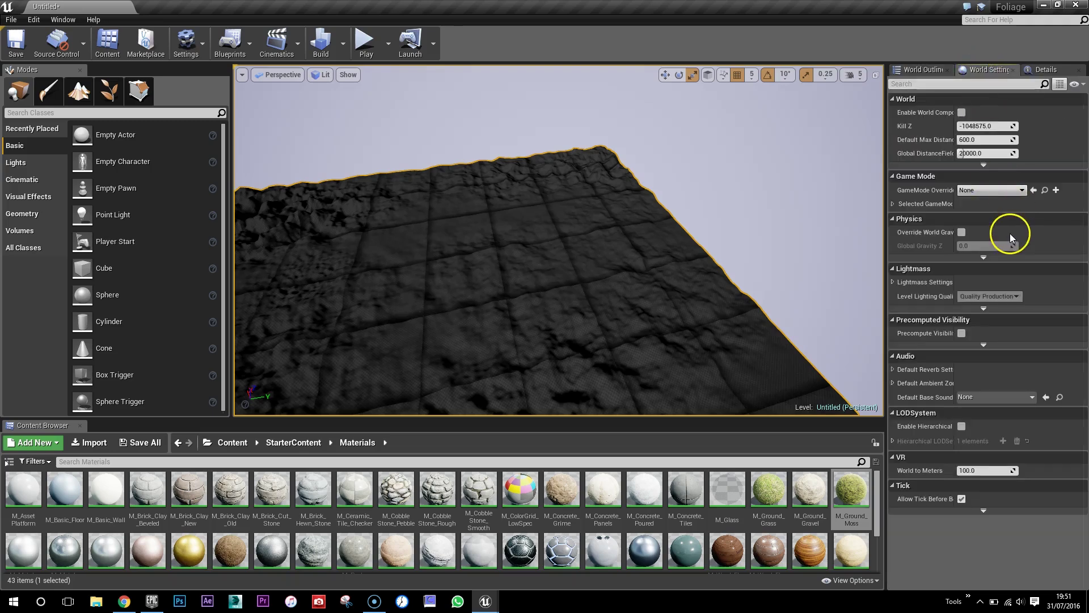
left_click(1045, 69)
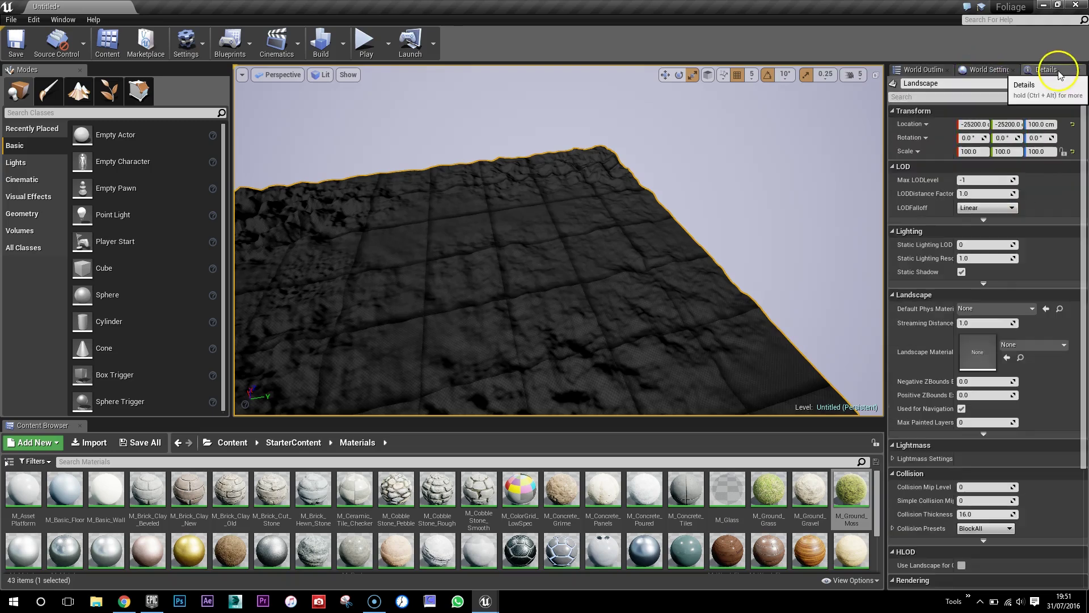
left_click(1008, 357)
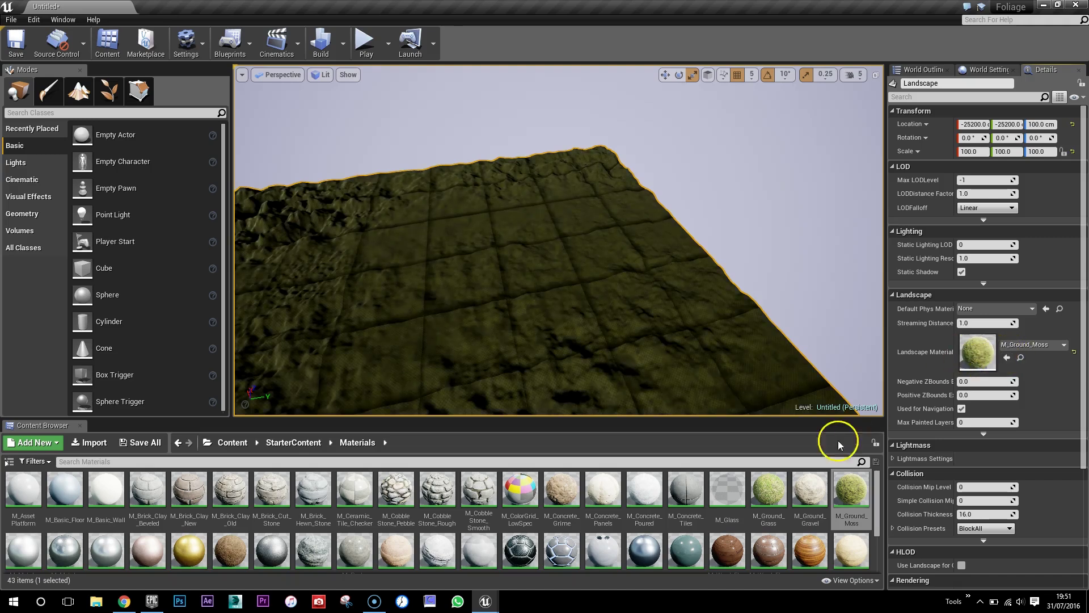
left_click(760, 491)
left_click(1008, 357)
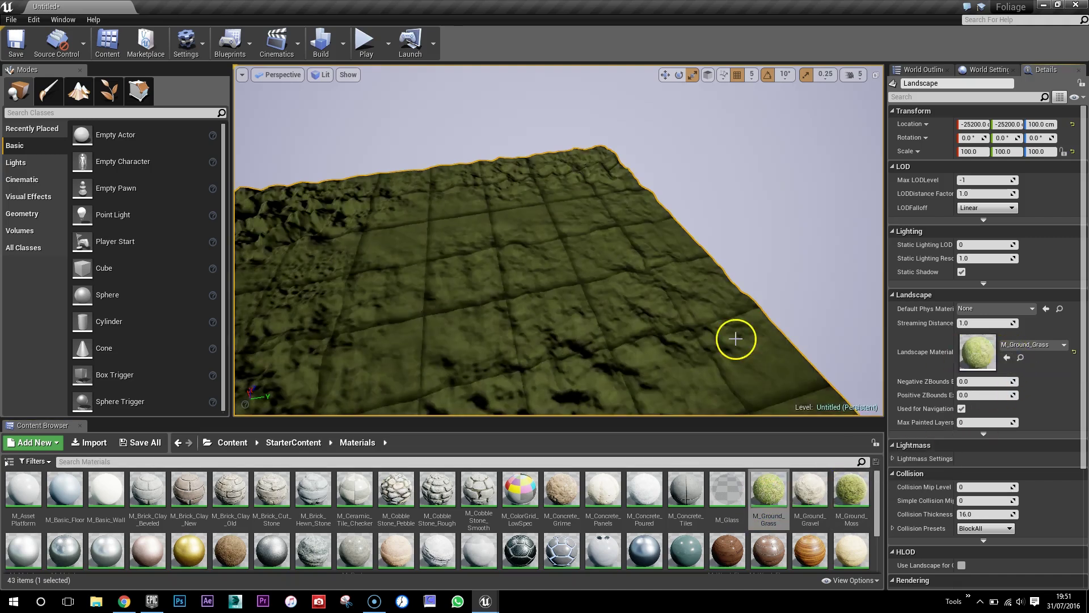
right_click_drag(738, 338, 683, 323)
scroll(718, 331, "up", 8)
Focus on SM_Chair, orbit across the grassy hills, then return to the Content folder
left_click(914, 69)
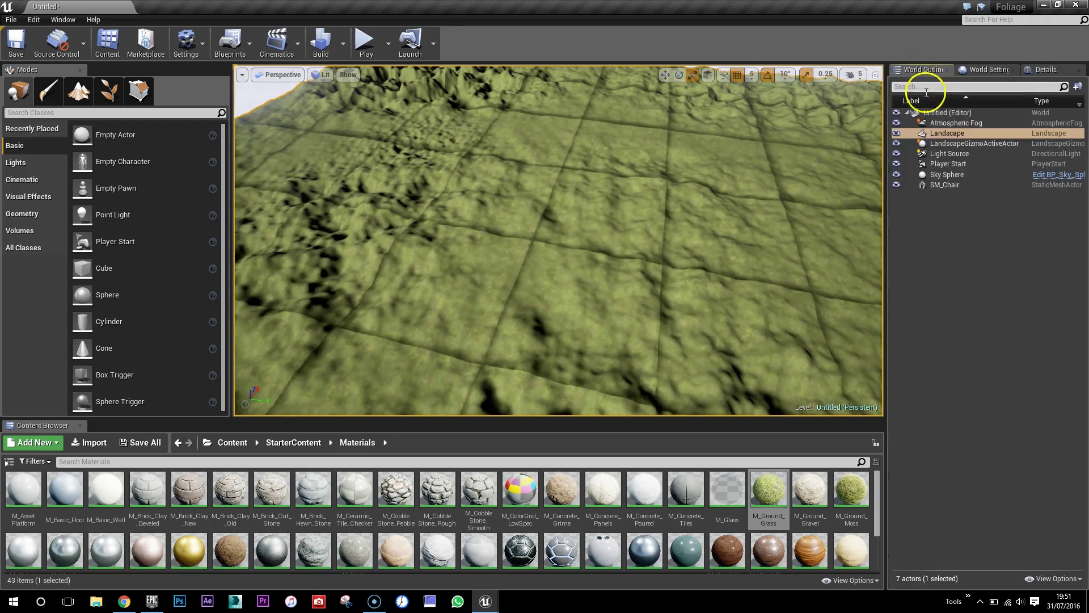
left_click(944, 189)
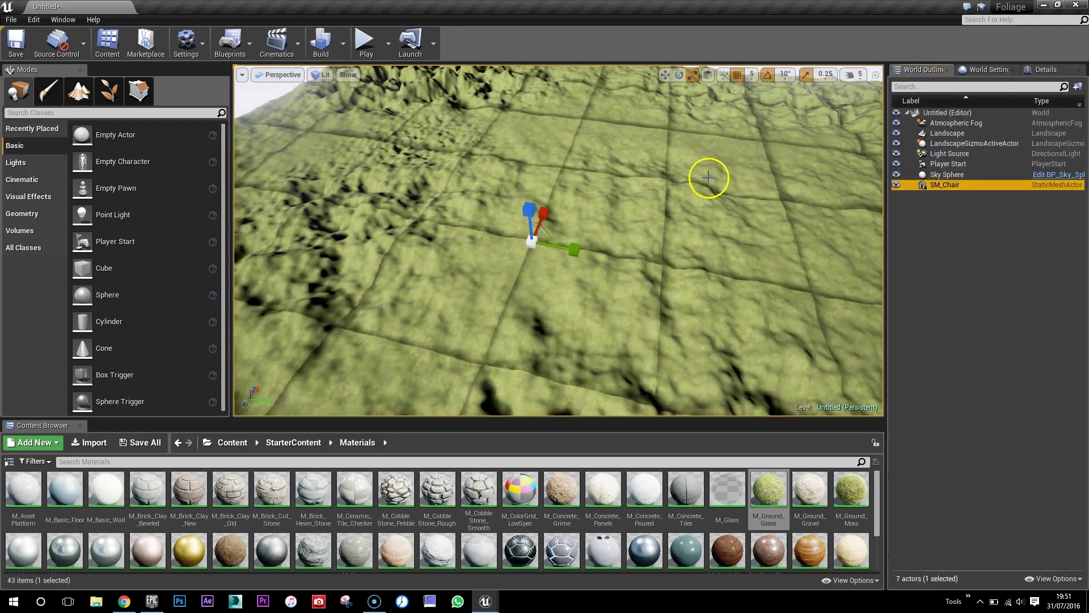
key("f")
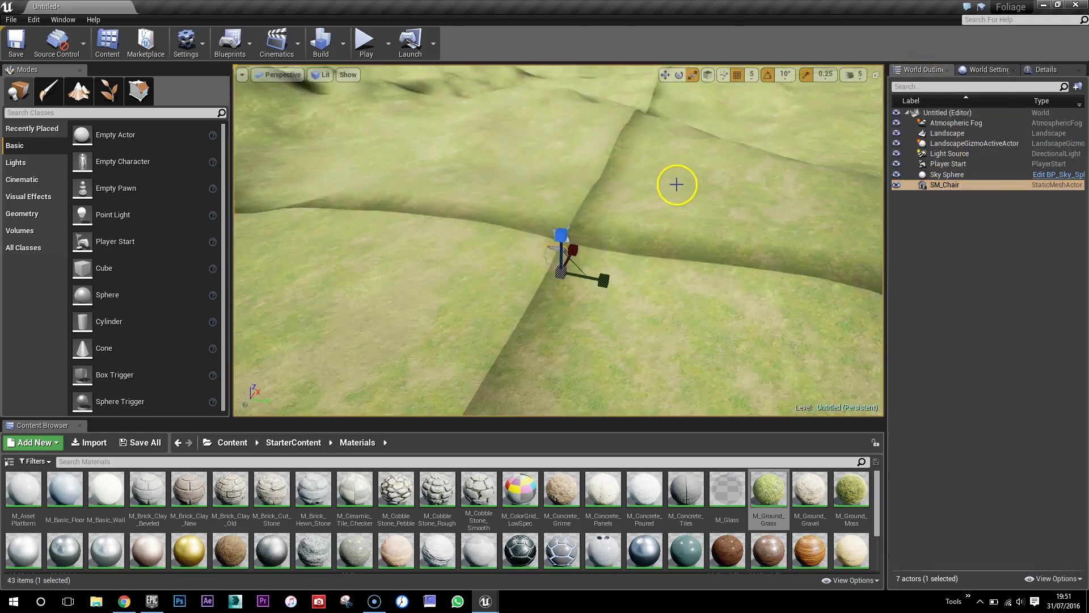
right_click_drag(676, 182, 674, 269)
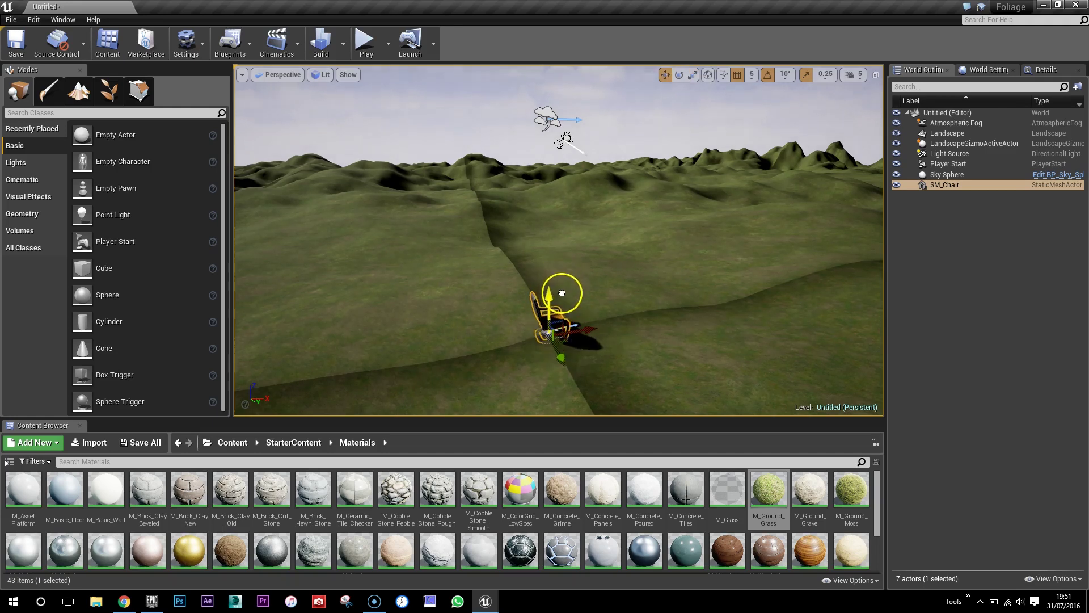
right_click_drag(564, 293, 793, 346)
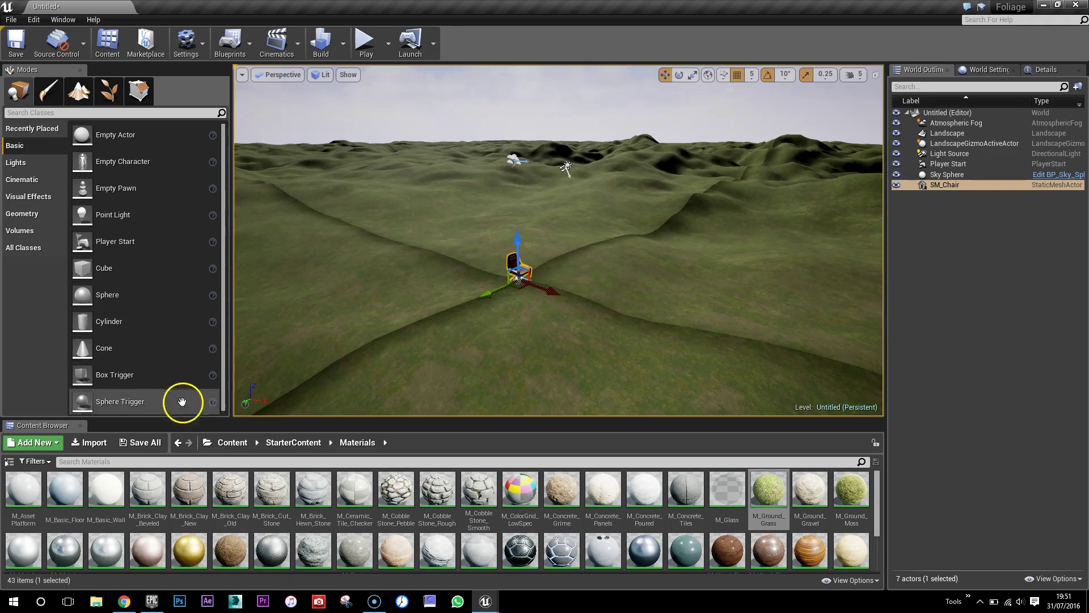
left_click(228, 441)
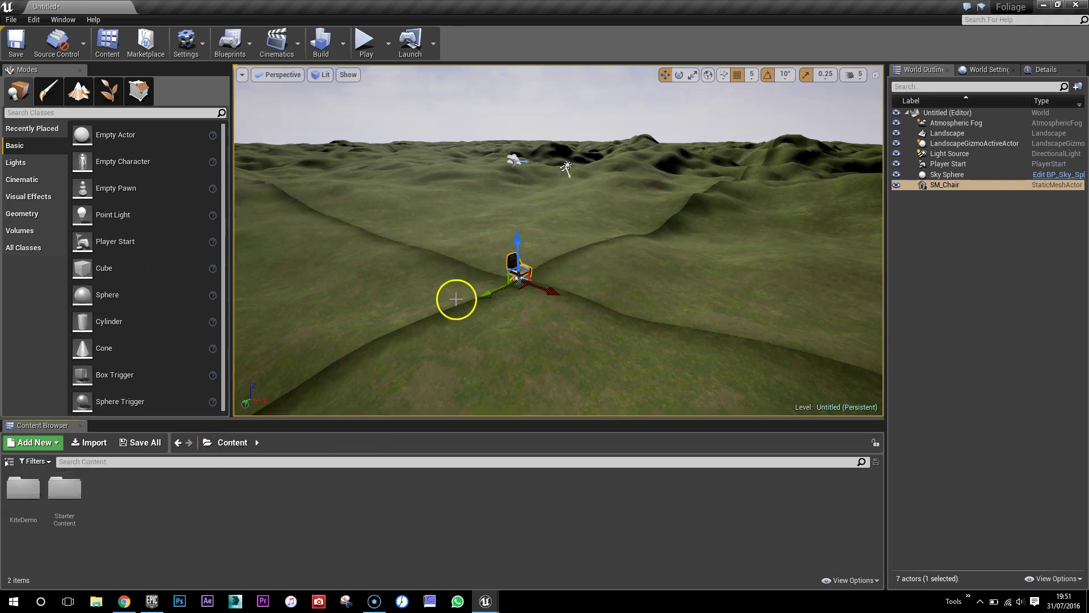
Browse to the Trees folder and create a new Procedural Foliage Spawner asset
double_click(21, 488)
double_click(23, 490)
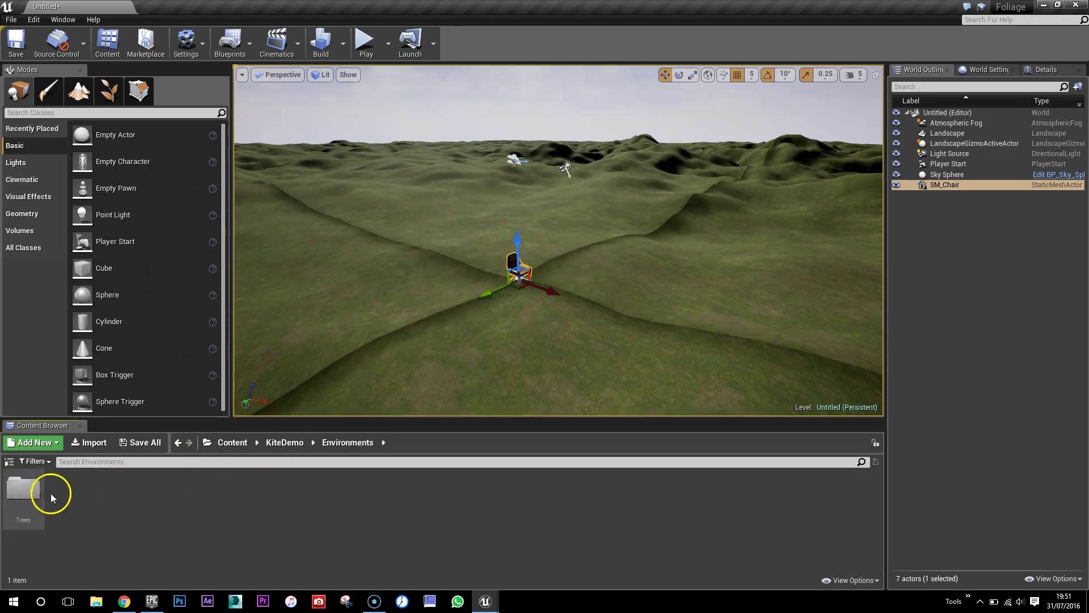
double_click(24, 489)
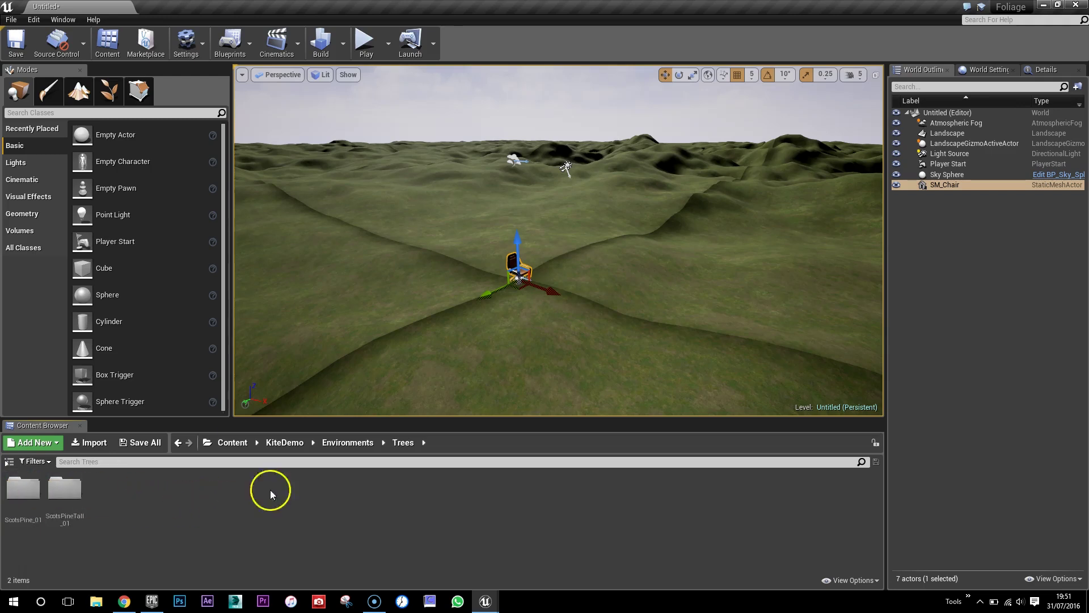
right_click(202, 506)
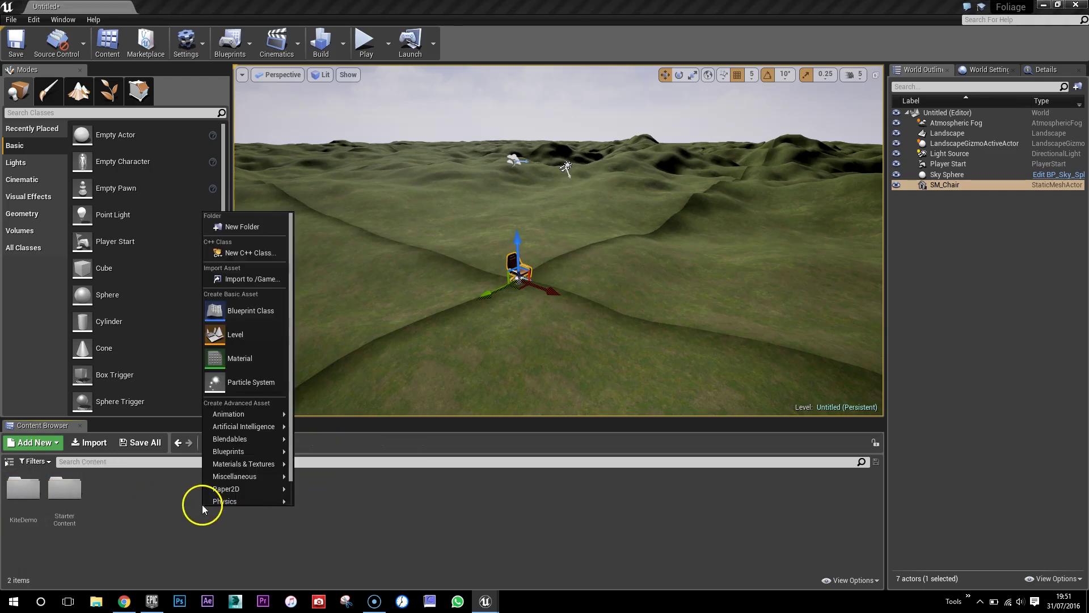
left_click(36, 447)
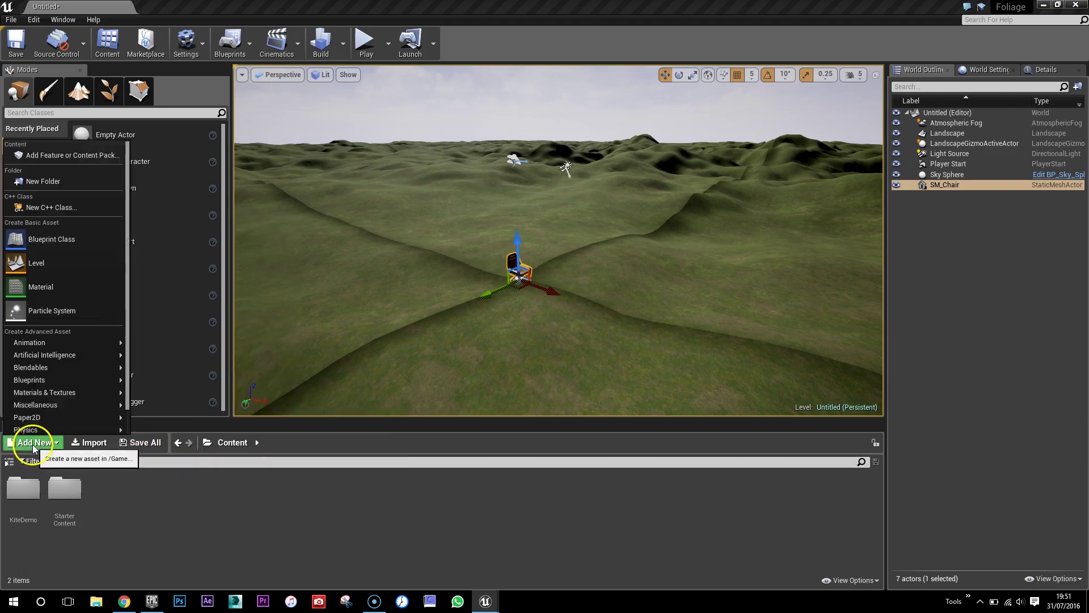
mouse_move(51, 404)
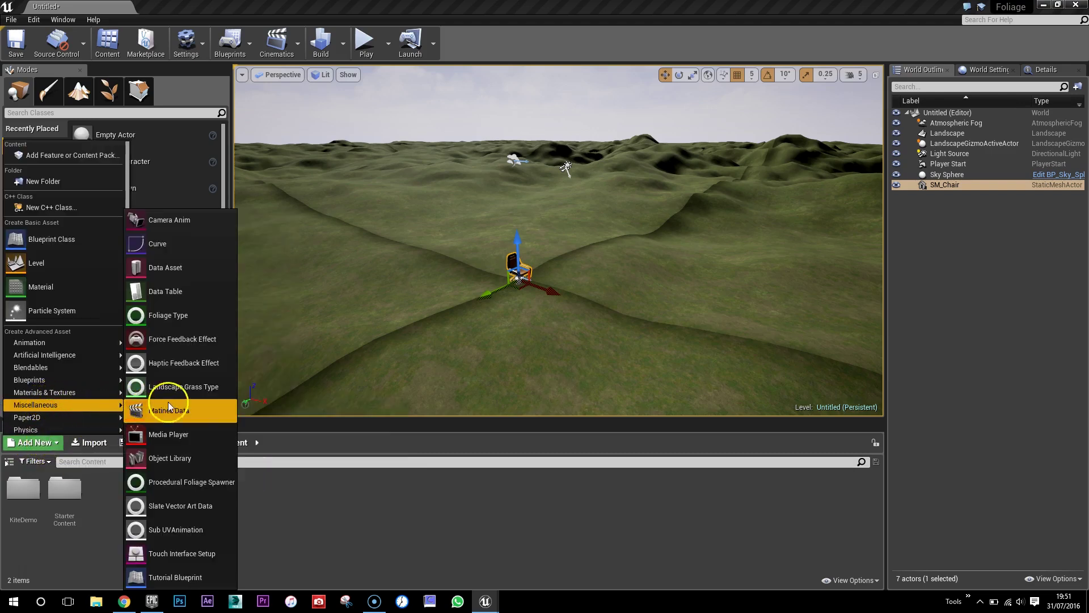
left_click(186, 483)
Name the spawner PFS_Trees and drag it into the level
left_click_drag(146, 511, 115, 518)
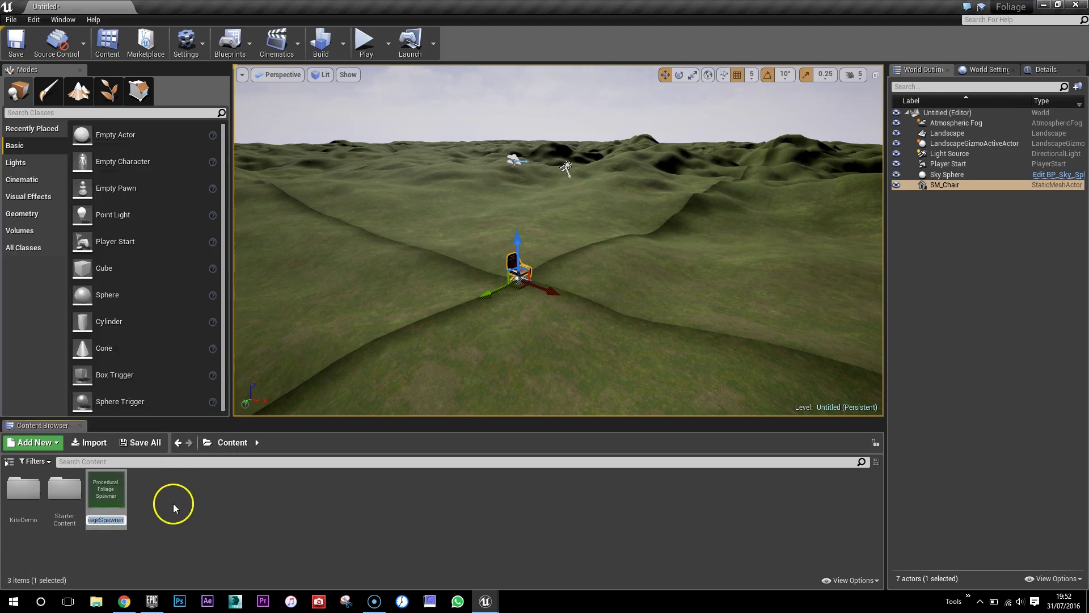
type("PFS_")
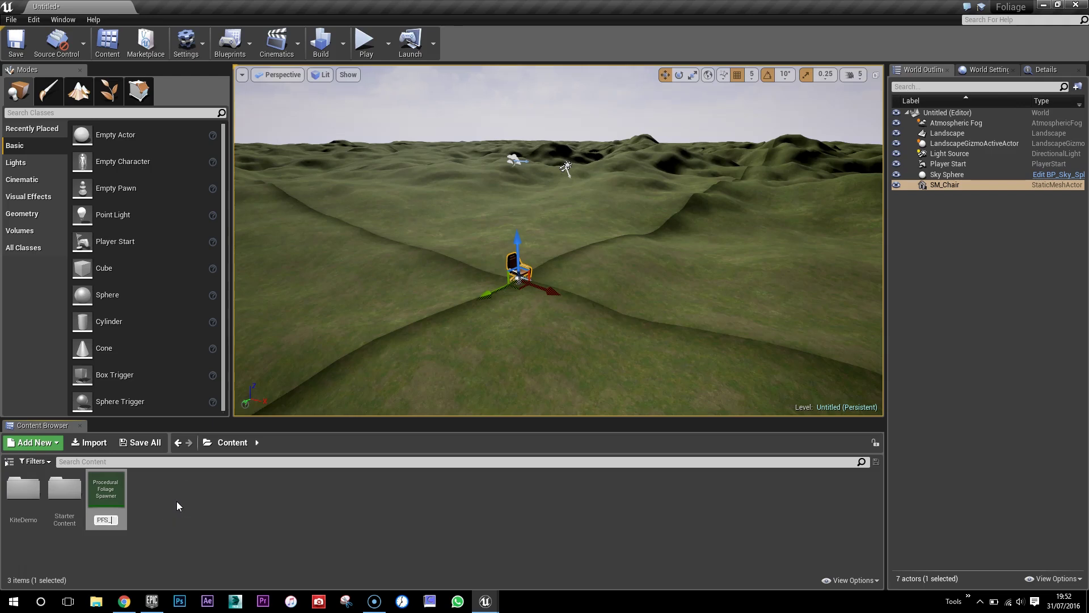
type("Trees")
key("Return")
left_click_drag(126, 514, 478, 257)
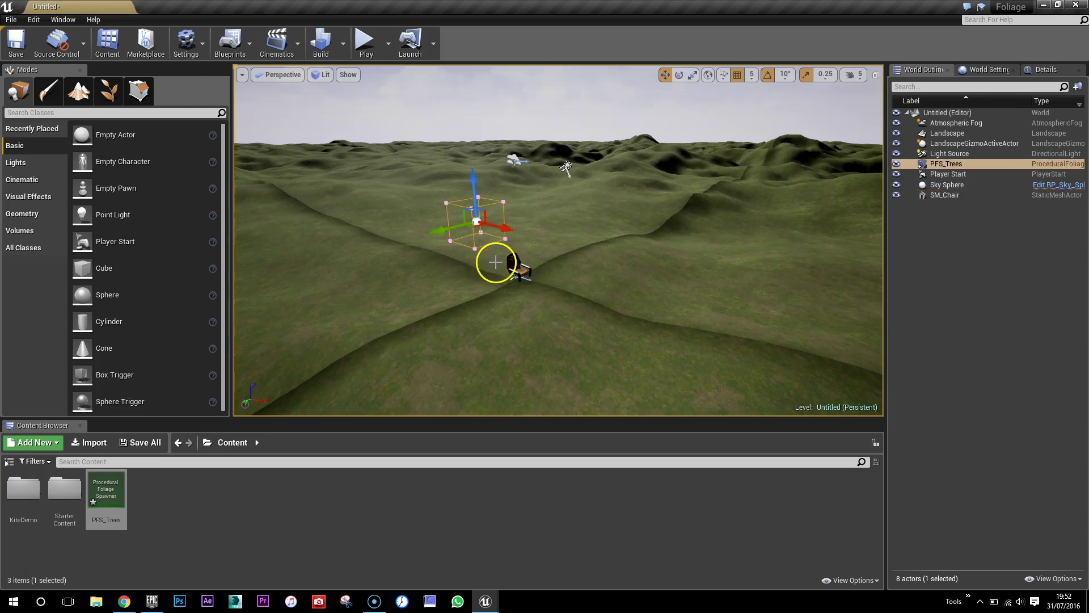
Scale the PFS_Trees box wider along X and Y and taller in Z over the hills
key("e")
key("r")
left_click_drag(438, 227, 168, 318)
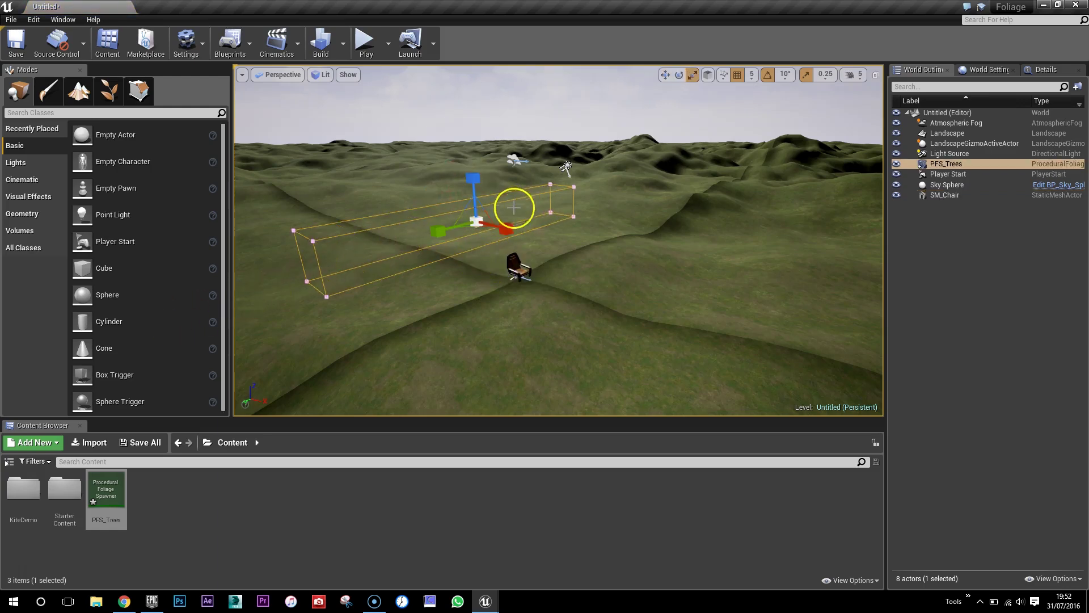
left_click_drag(513, 229, 450, 214)
right_click_drag(450, 214, 576, 214)
left_click_drag(900, 418, 268, 248)
left_click_drag(553, 154, 556, 23)
right_click_drag(598, 195, 598, 193)
left_click_drag(576, 271, 774, 407)
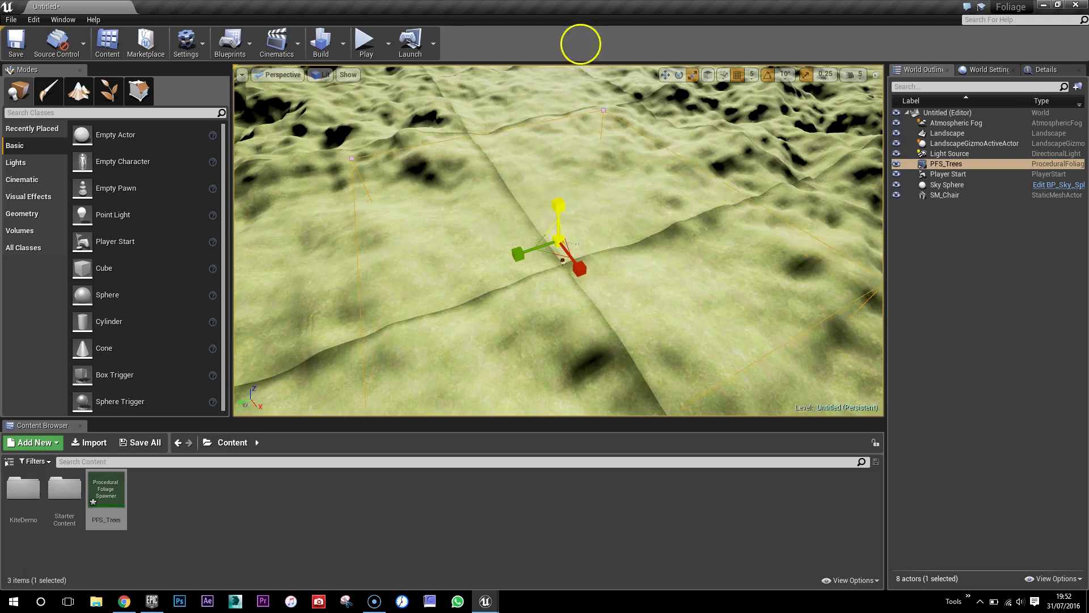
Move the spawner box above the chair and undo the accidental PFS_Trees2 duplicate
key("w")
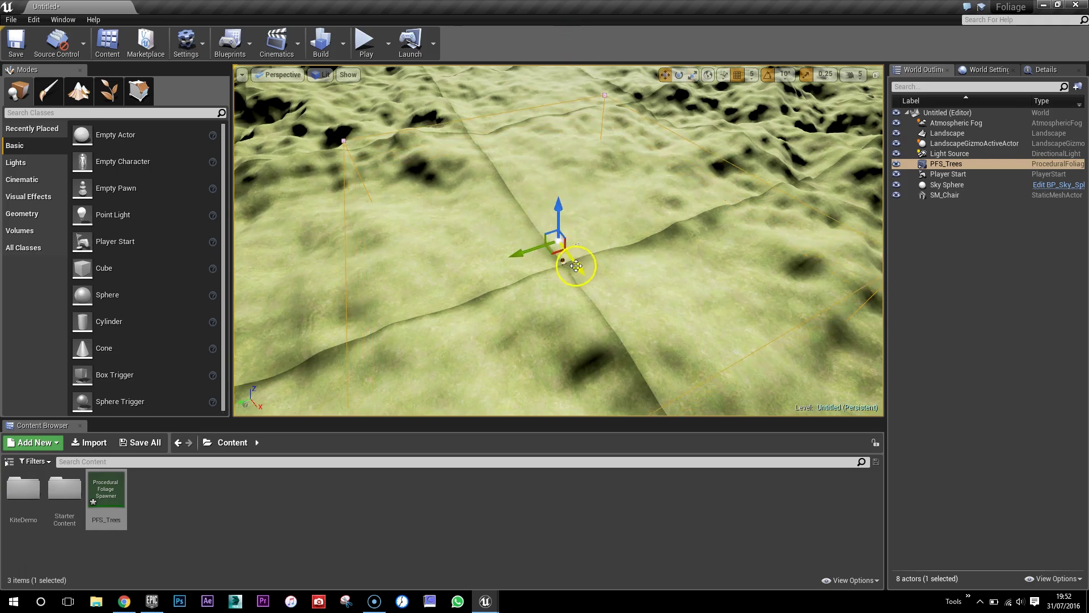
left_click_drag(550, 255, 589, 154)
key("ctrl+z")
right_click_drag(628, 174, 585, 265)
key("w")
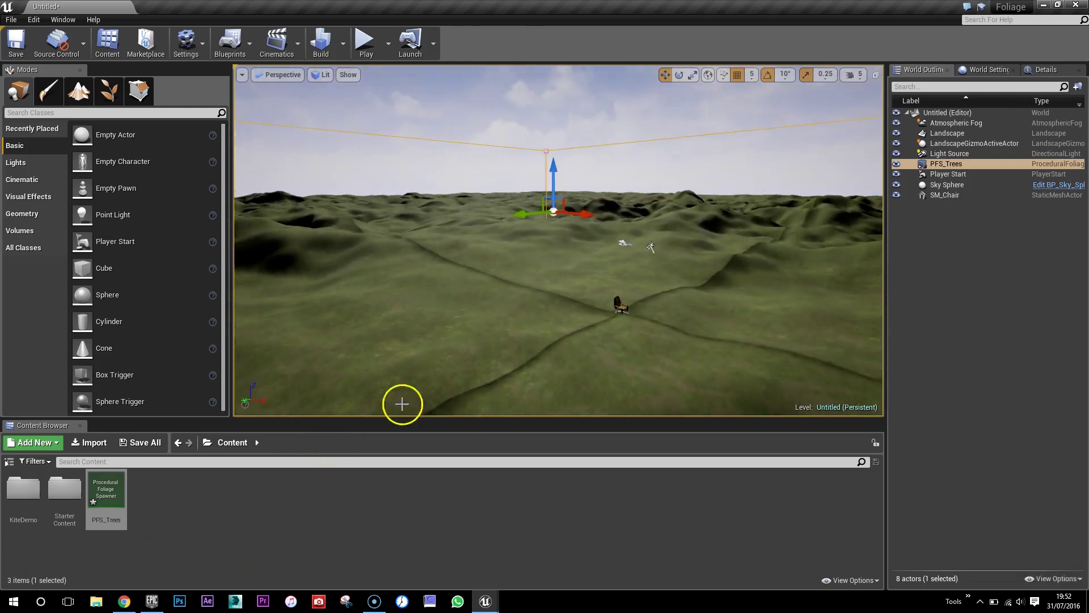
Create a new foliage type asset in Content and keep its default name
left_click(181, 494)
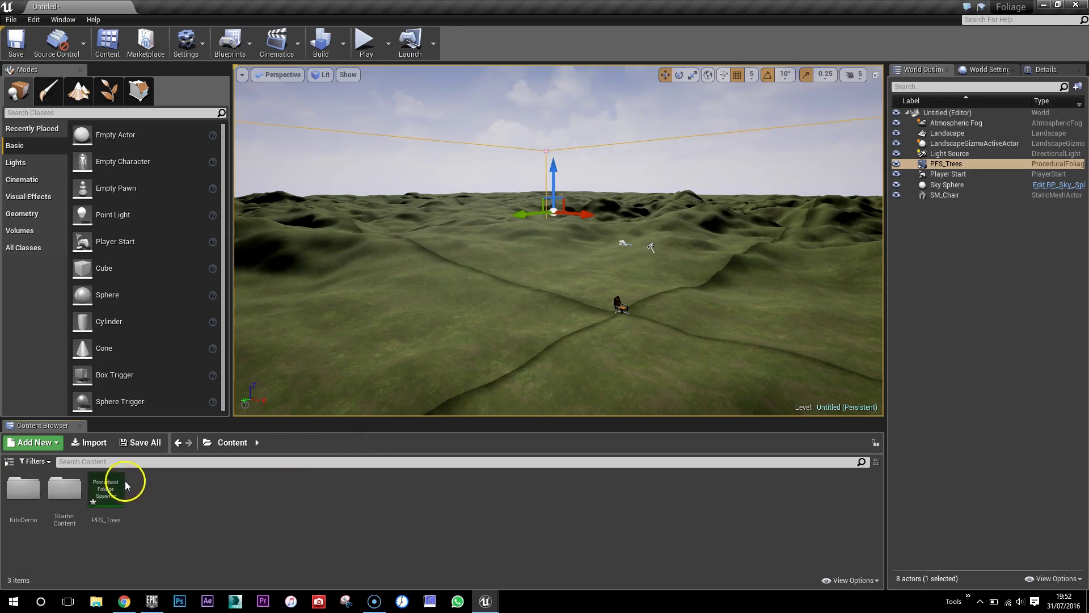
left_click(41, 442)
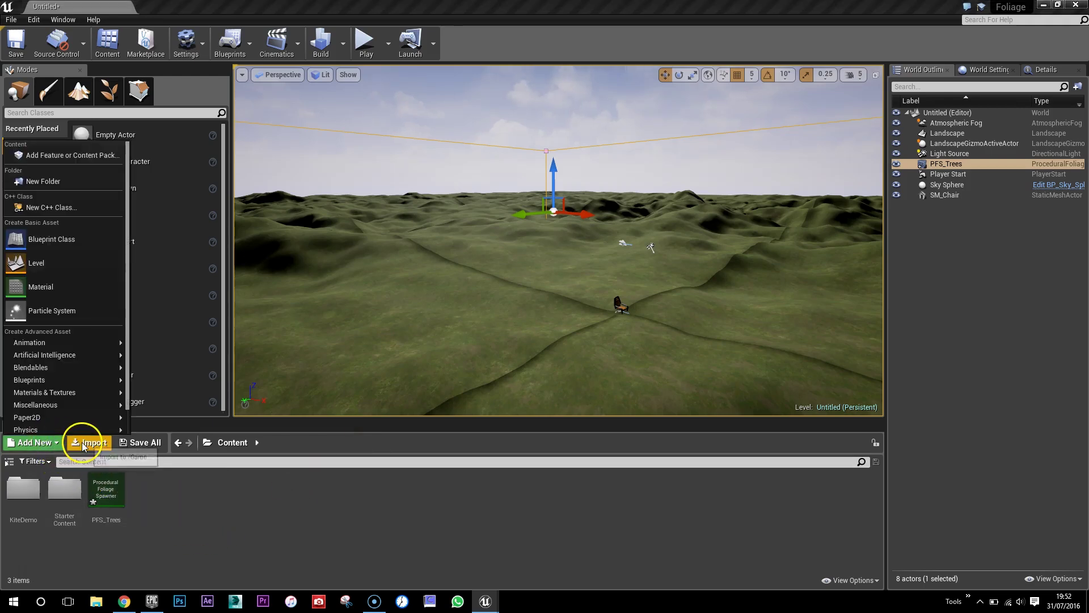
mouse_move(55, 405)
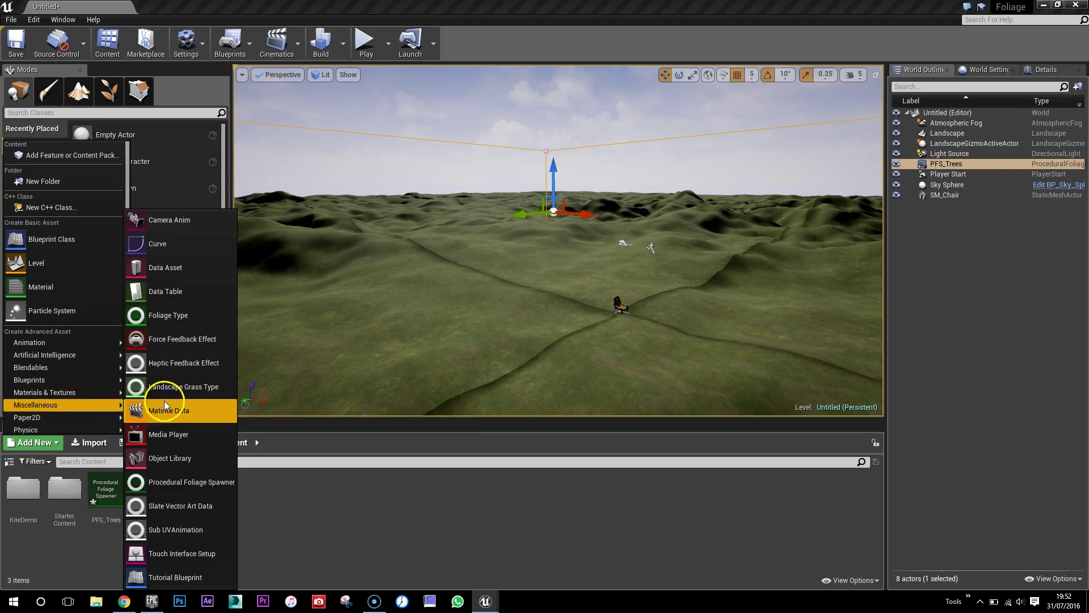
left_click(170, 312)
left_click(253, 498)
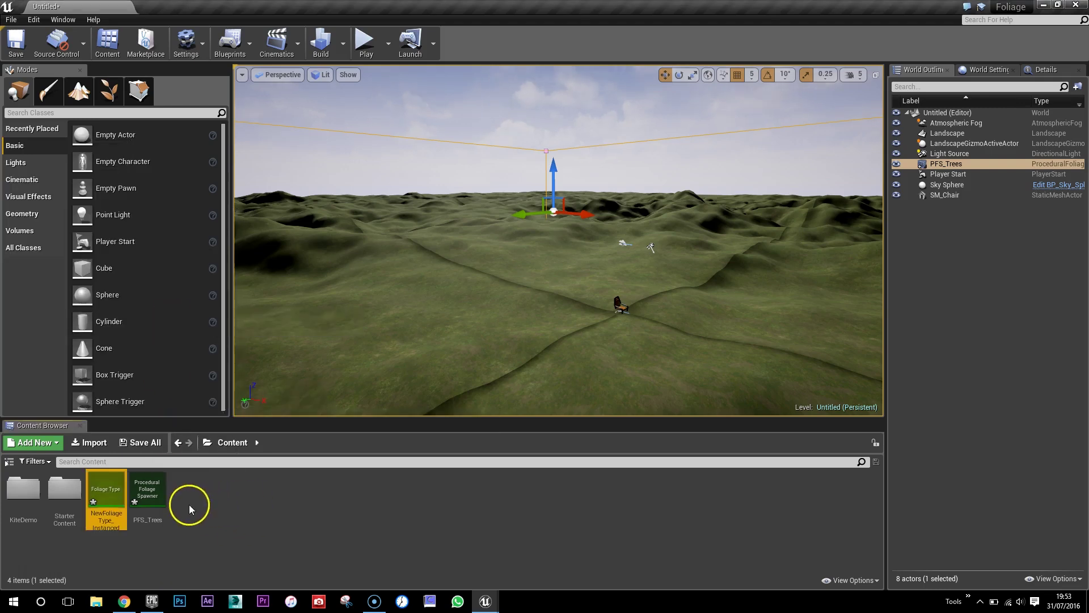
Set the new foliage type's mesh to ScotsPineTall_01, then close its editor
double_click(105, 492)
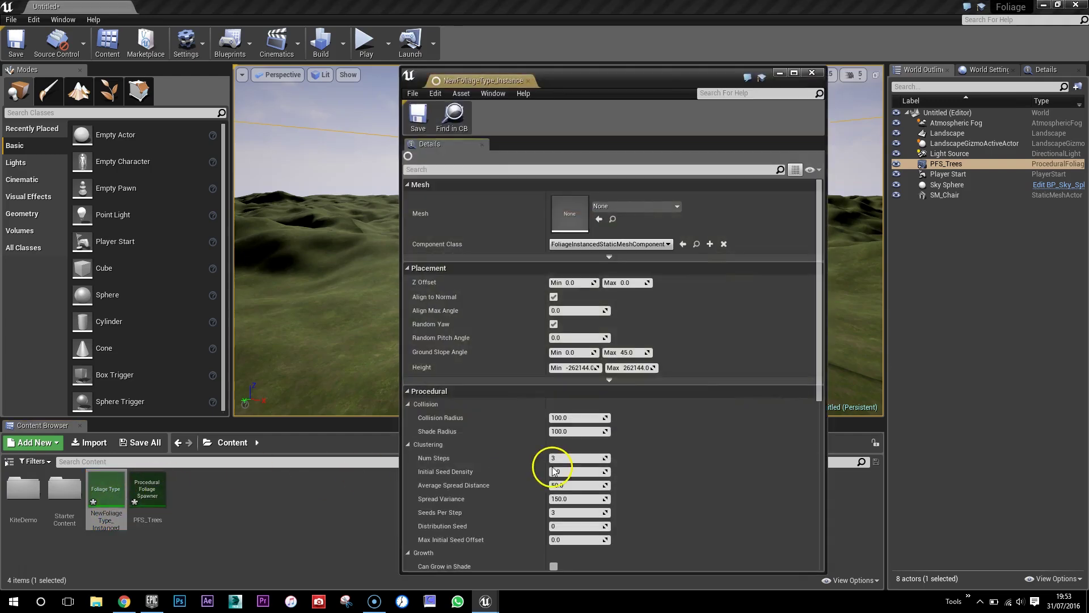
left_click(609, 207)
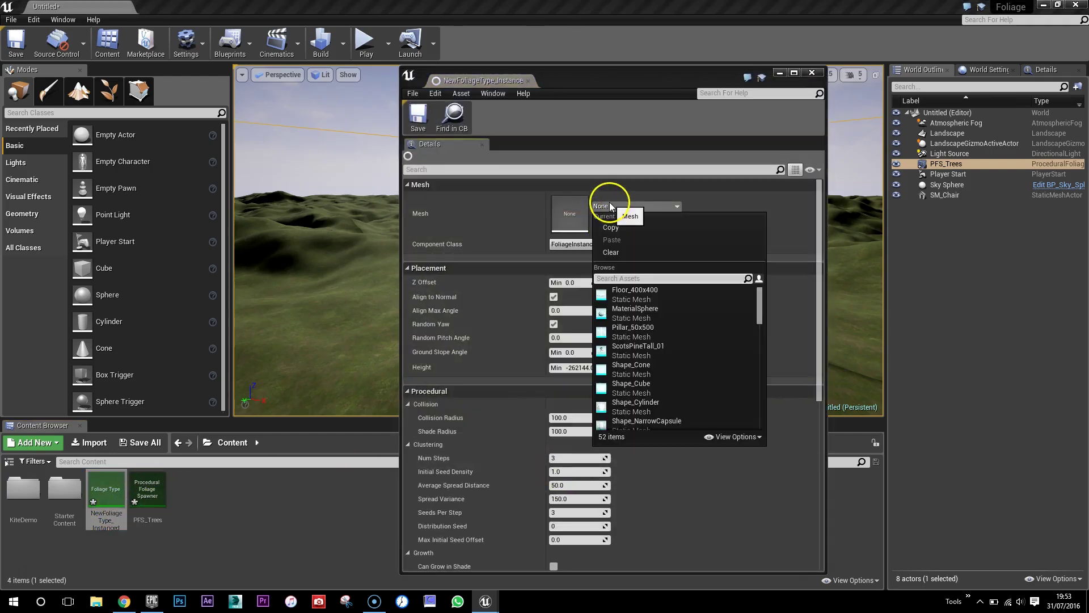
type("tree")
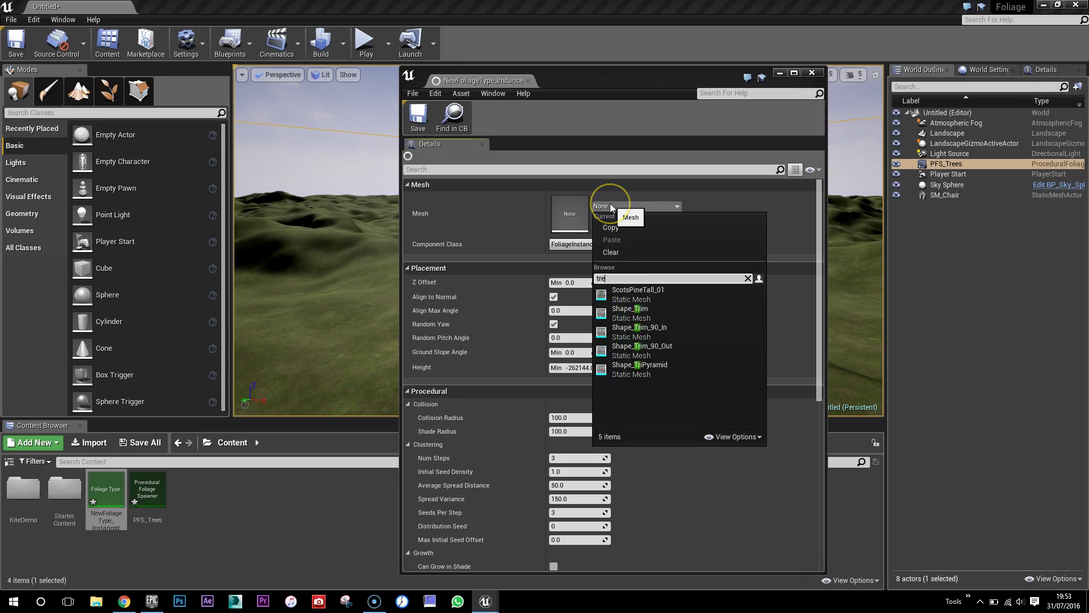
left_click(632, 299)
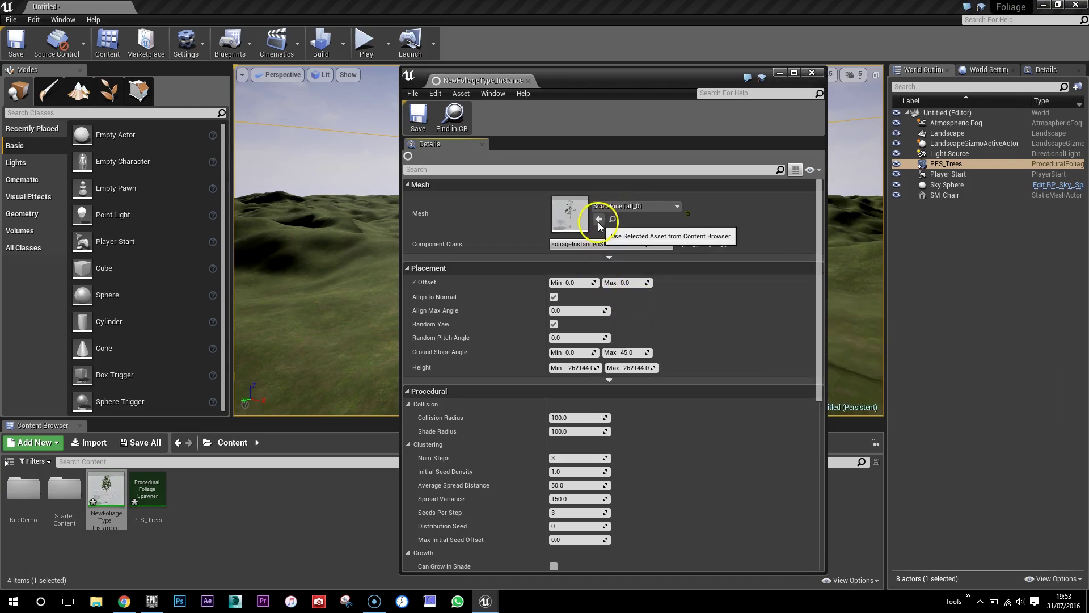
left_click(812, 72)
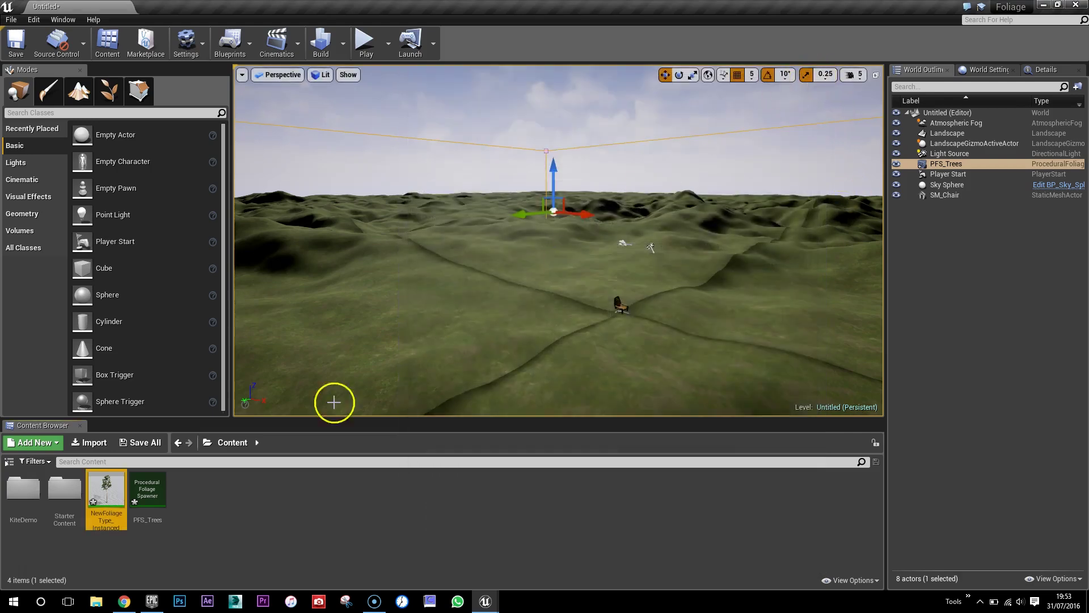
Add a Foliage Types element to PFS_Trees set to NewFoliageType_InstancedStaticMesh
double_click(140, 483)
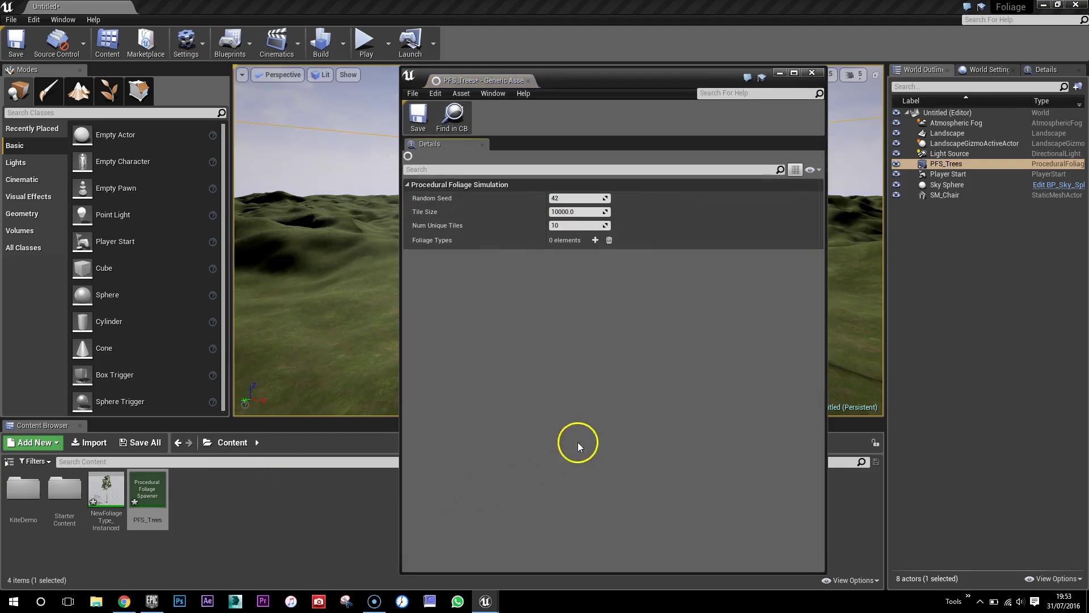
left_click(594, 240)
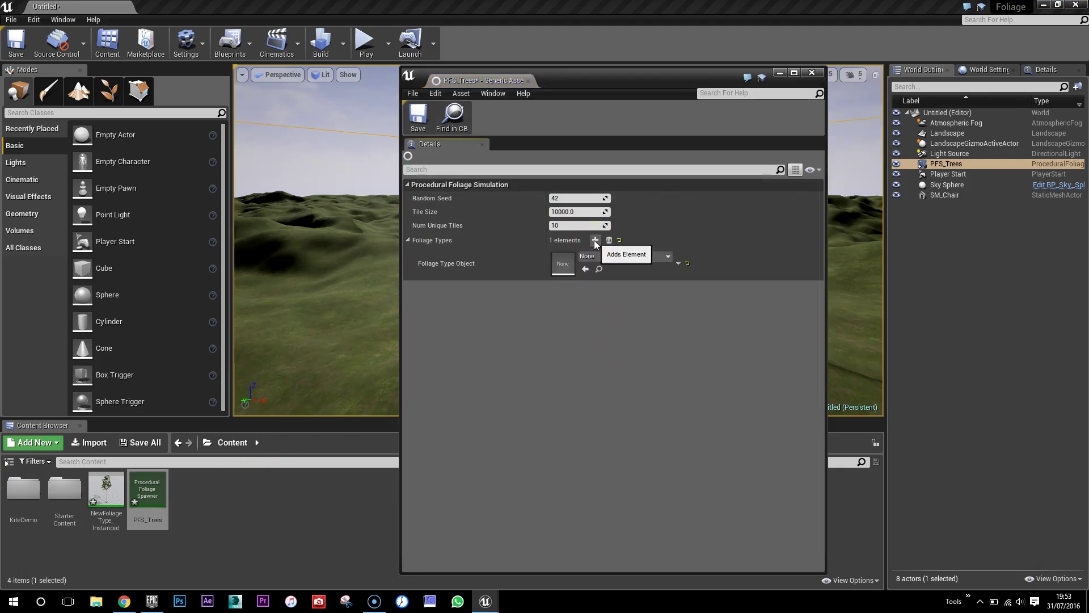
left_click(590, 324)
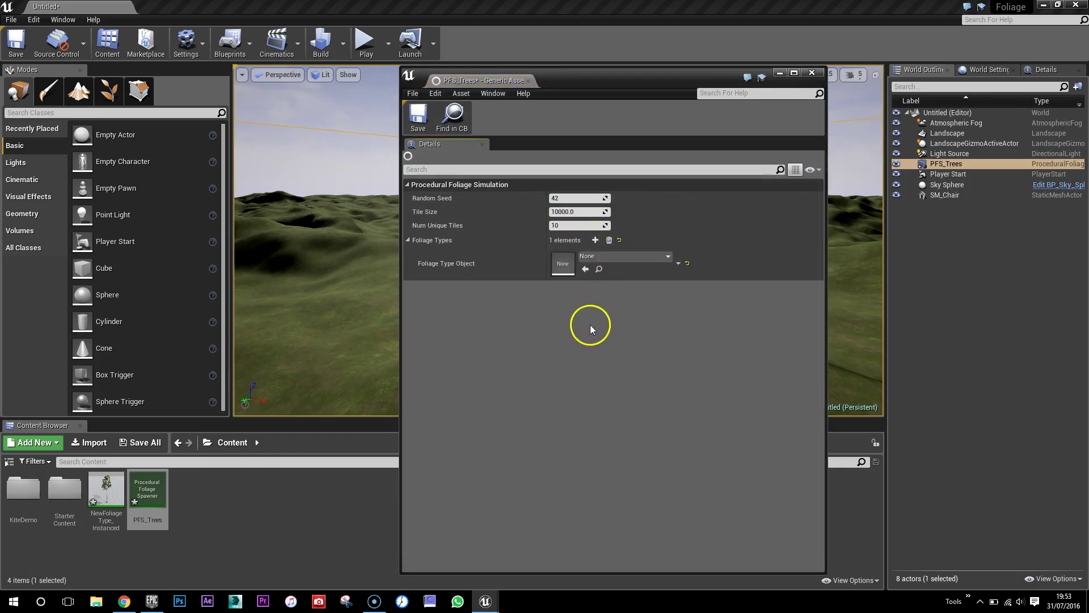
left_click(598, 259)
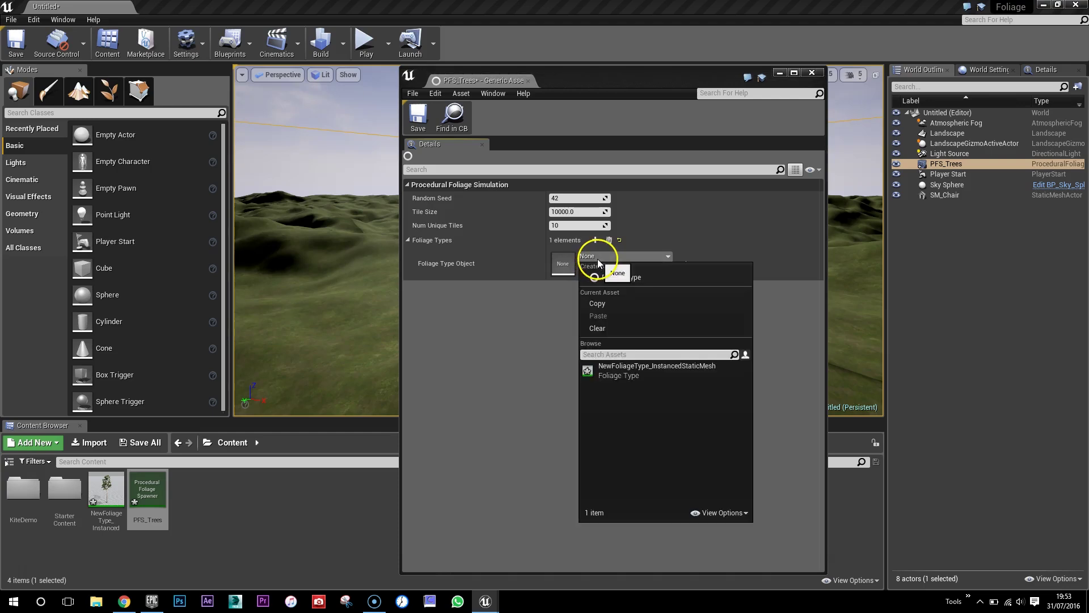
left_click(611, 373)
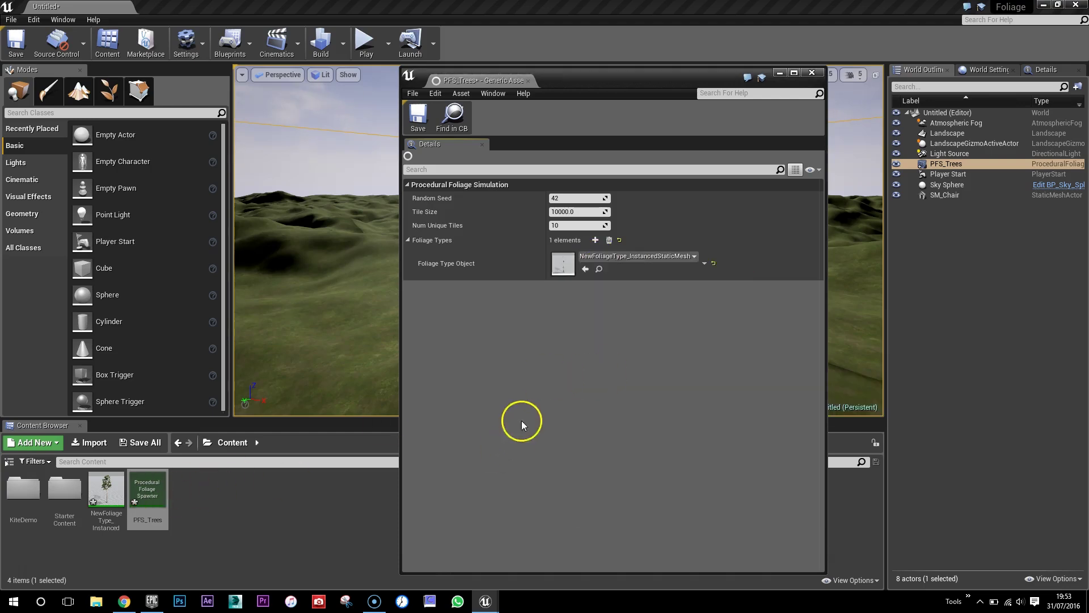
left_click(104, 521)
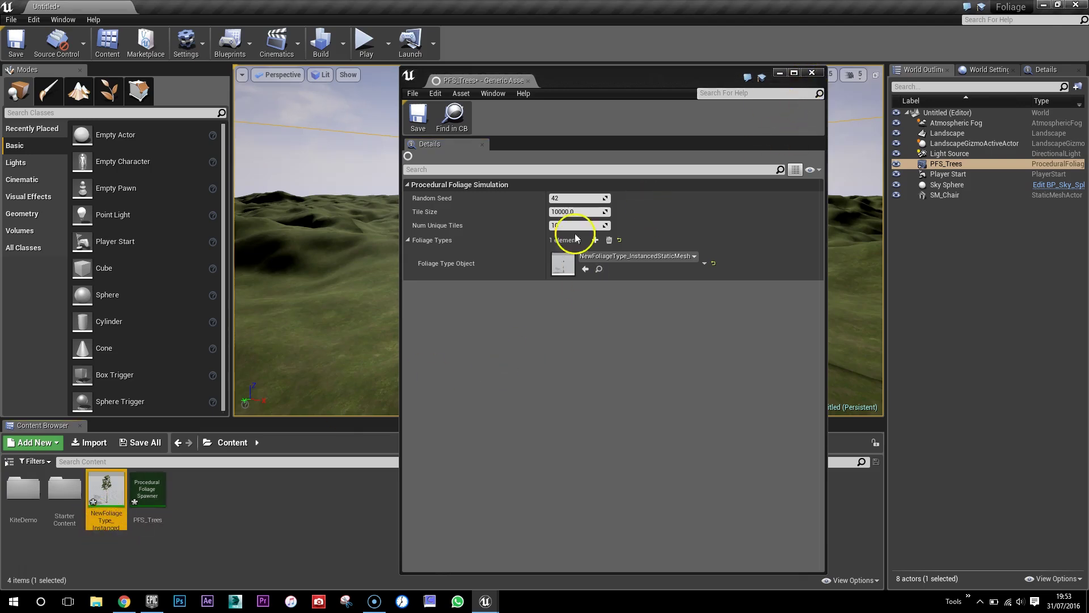
Rename the new foliage type asset to Foliage_type_tree
right_click(107, 502)
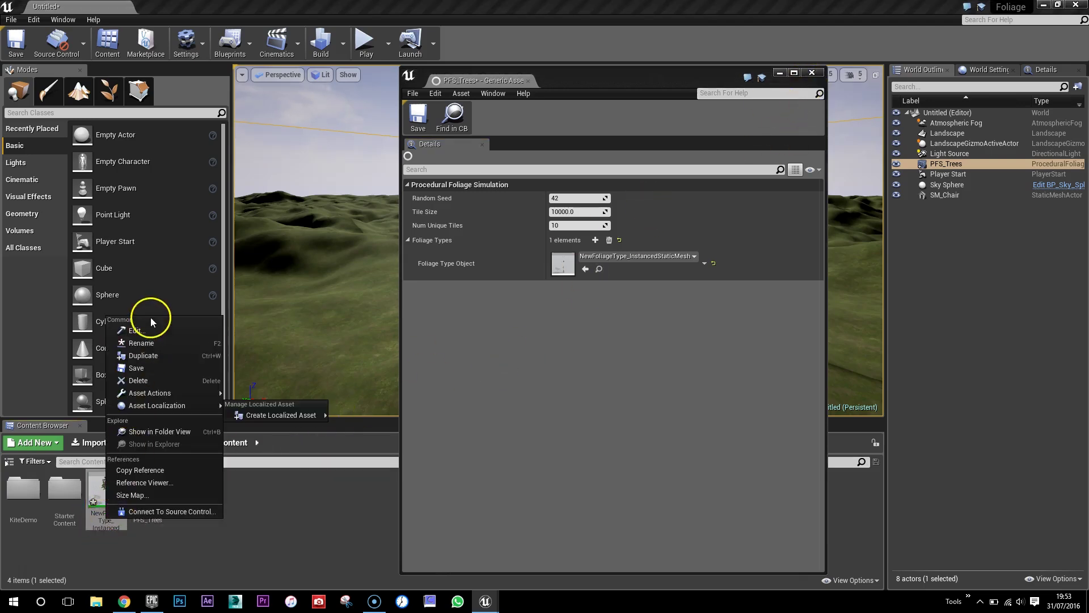
left_click(149, 341)
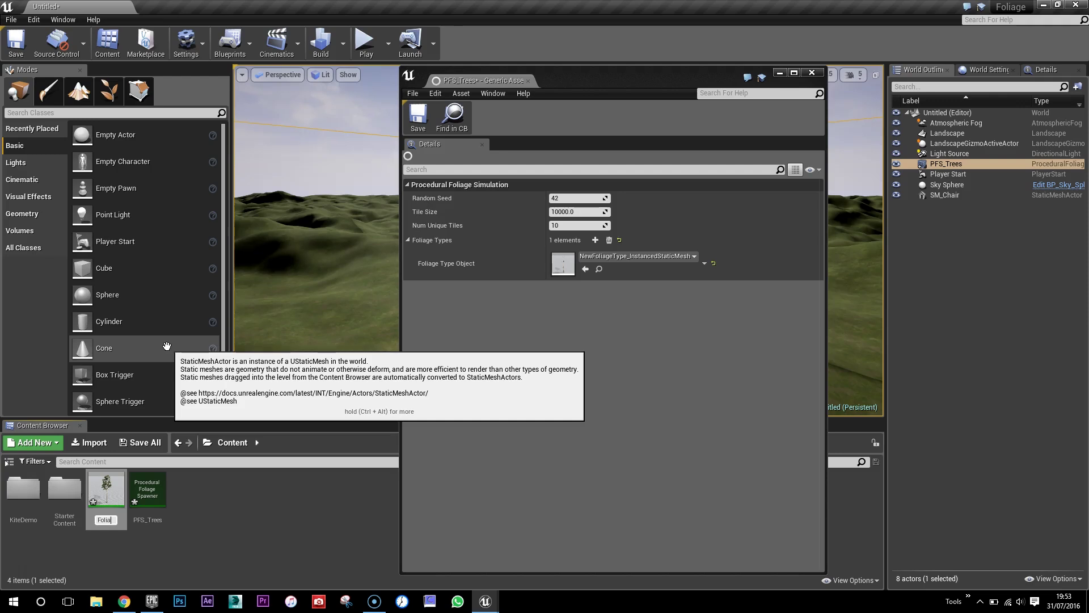
type("Foliage")
key("BackSpace")
type("_type_tree")
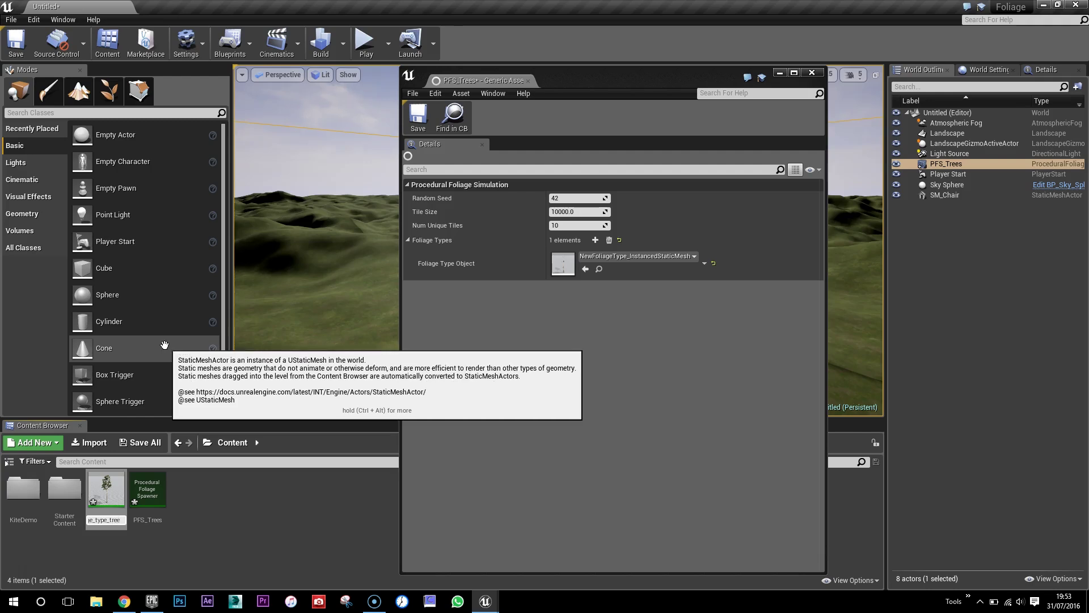
left_click(244, 493)
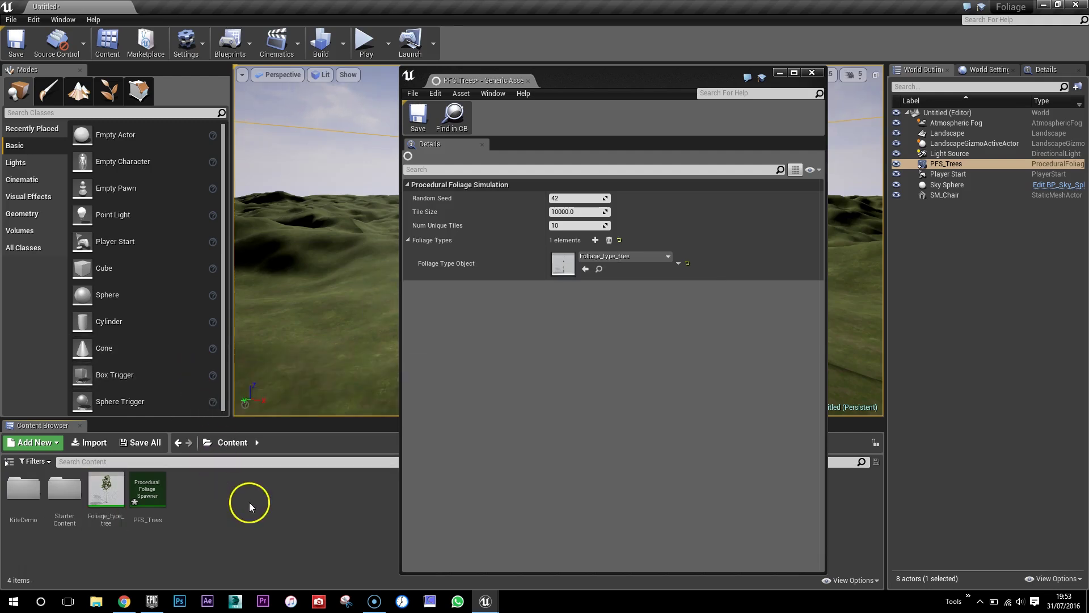
left_click(642, 257)
left_click(643, 257)
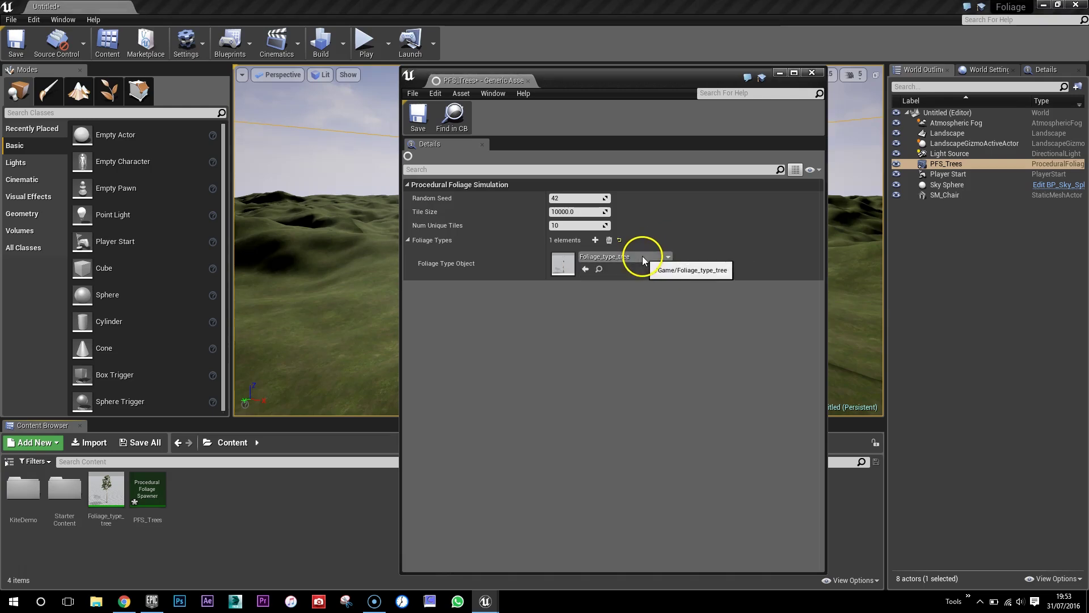
Close the spawner editor, select the PFS_Trees volume, and resimulate it to spawn pines
left_click(812, 73)
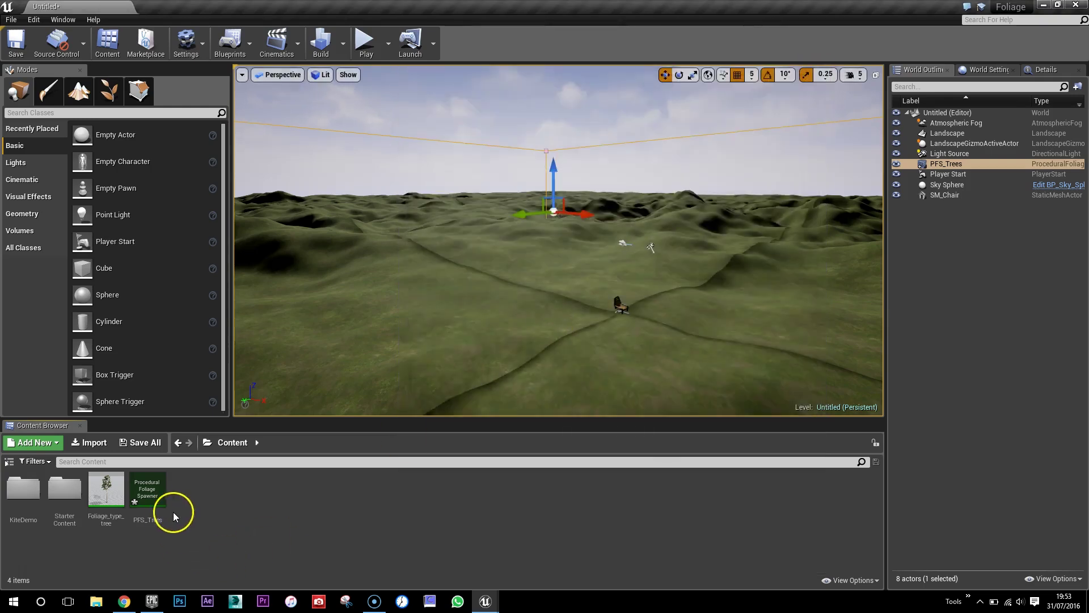
left_click(146, 488)
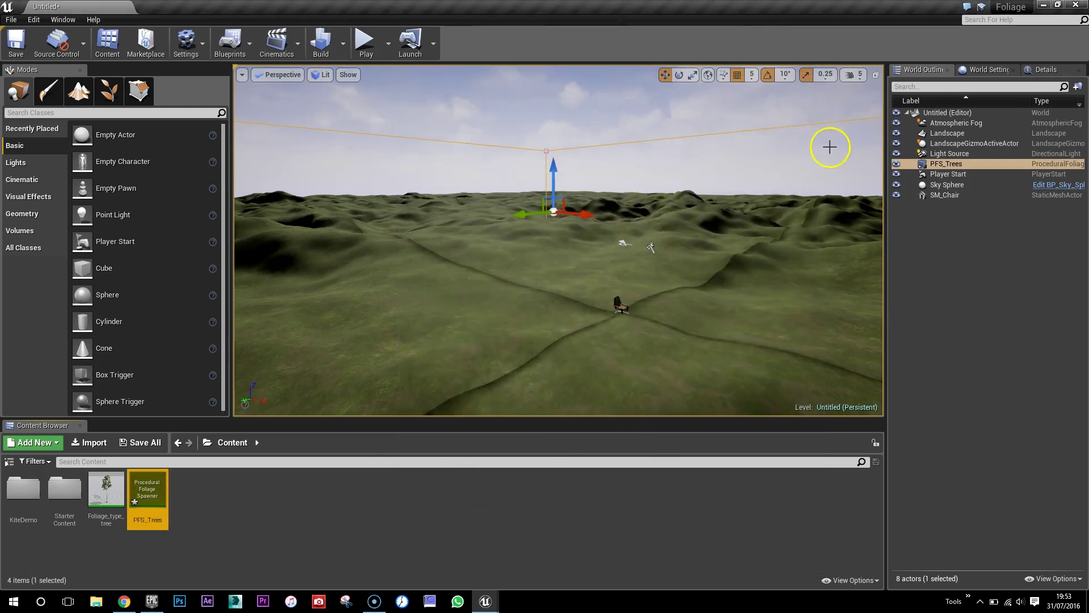
left_click(943, 164)
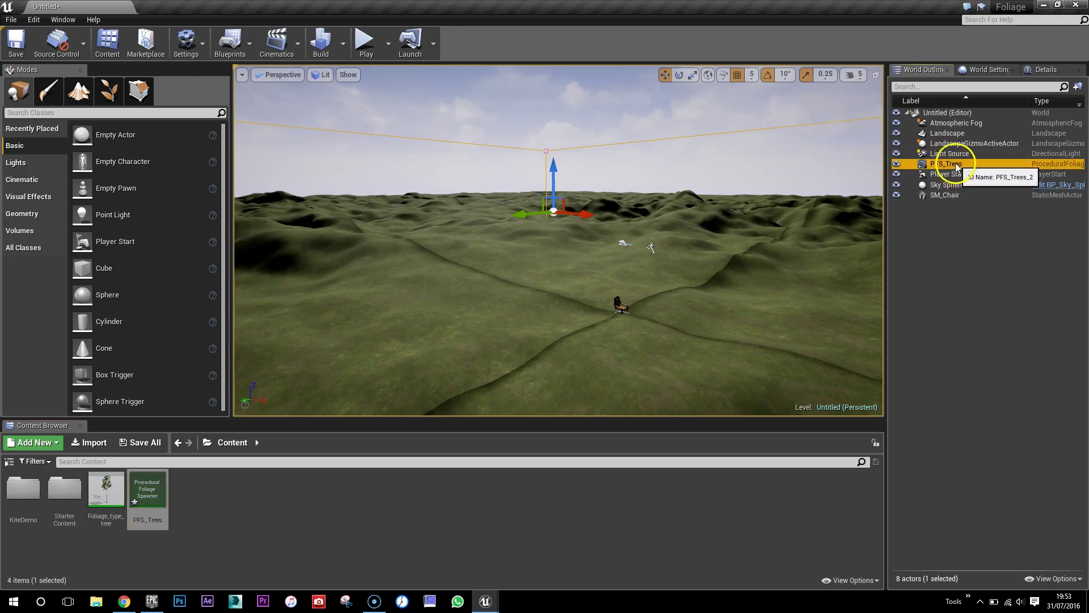
left_click(987, 69)
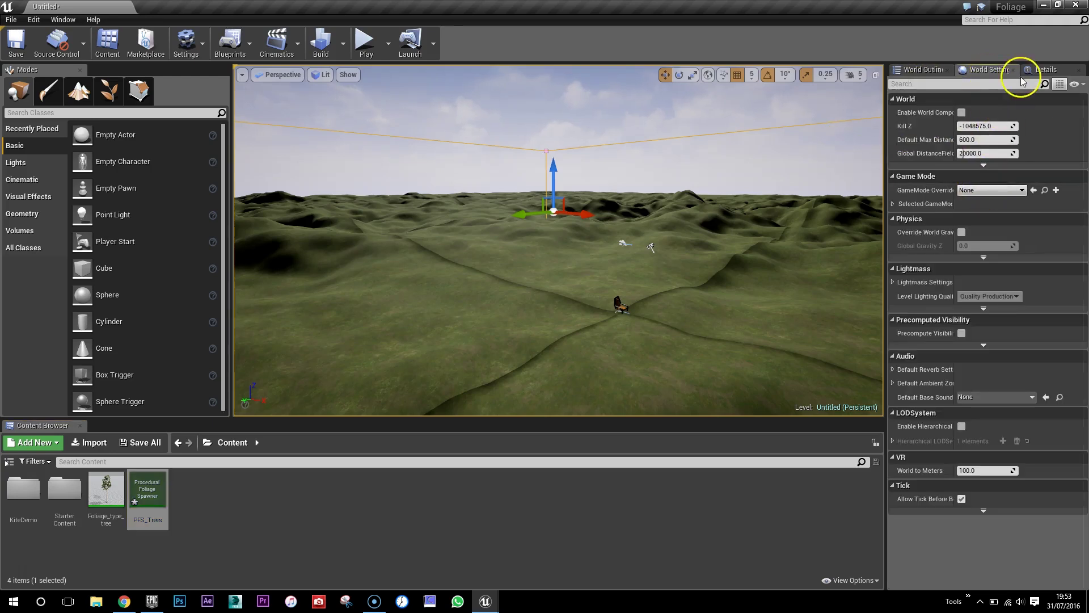
left_click_drag(1032, 77, 978, 69)
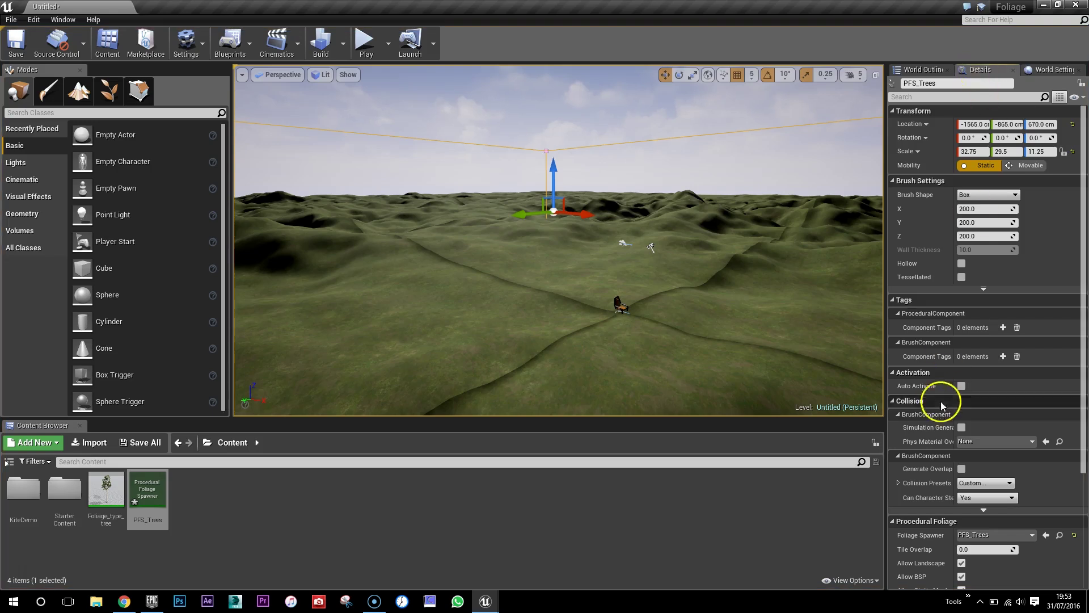
scroll(942, 405, "down", 5)
left_click(971, 478)
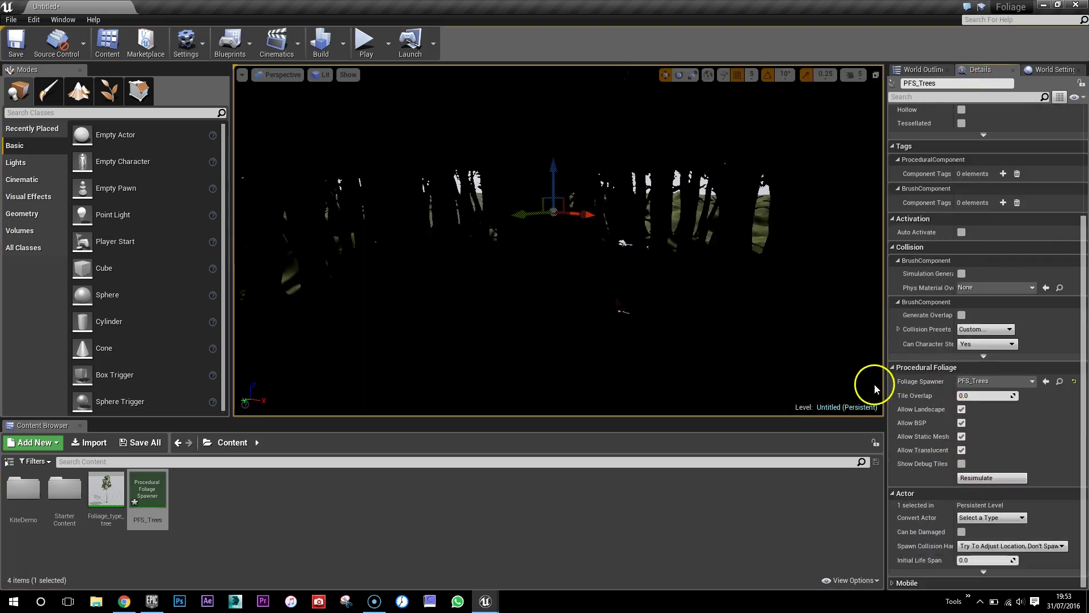
mouse_move(716, 272)
right_mouse_down()
mouse_move(499, 253)
mouse_move(717, 270)
mouse_move(684, 271)
mouse_move(720, 273)
mouse_move(720, 287)
mouse_move(717, 267)
right_mouse_up()
key("s")
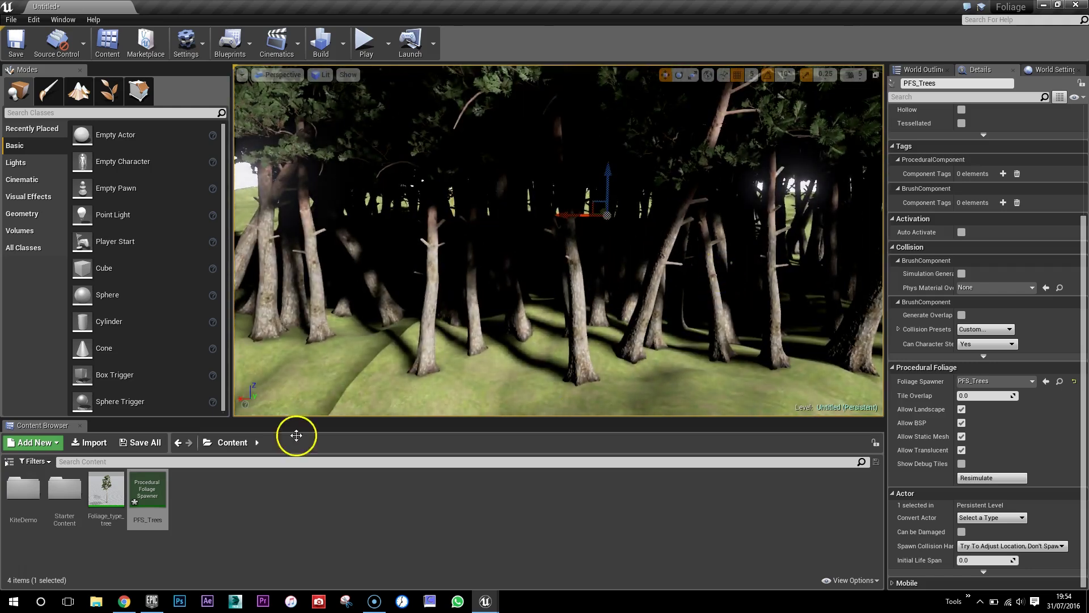
Open Foliage_type_tree for editing, enter a new Collision Radius, and resimulate PFS_Trees
right_click(106, 487)
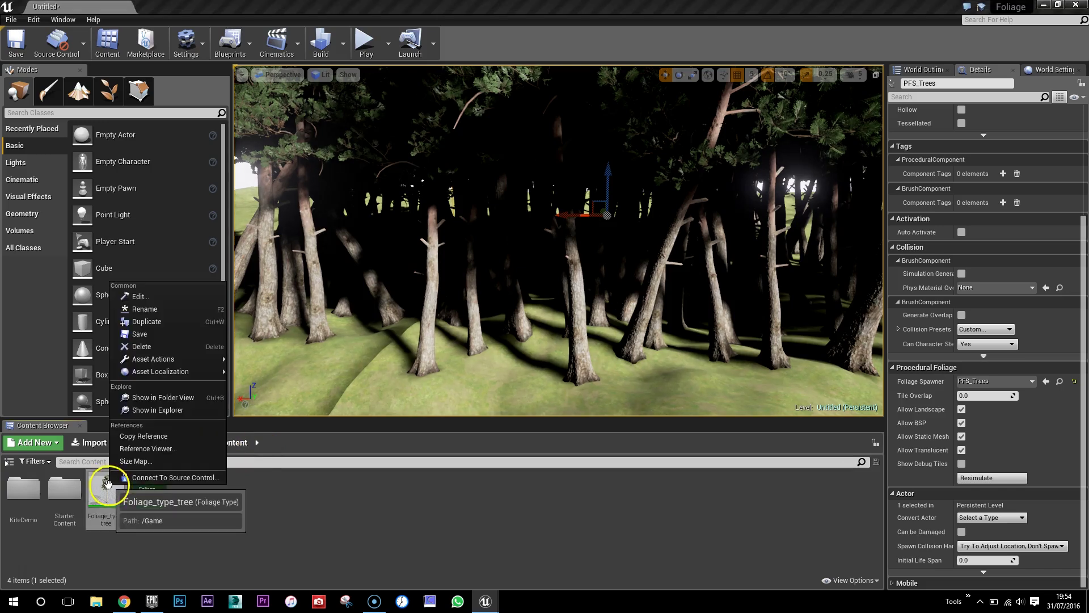
left_click(139, 296)
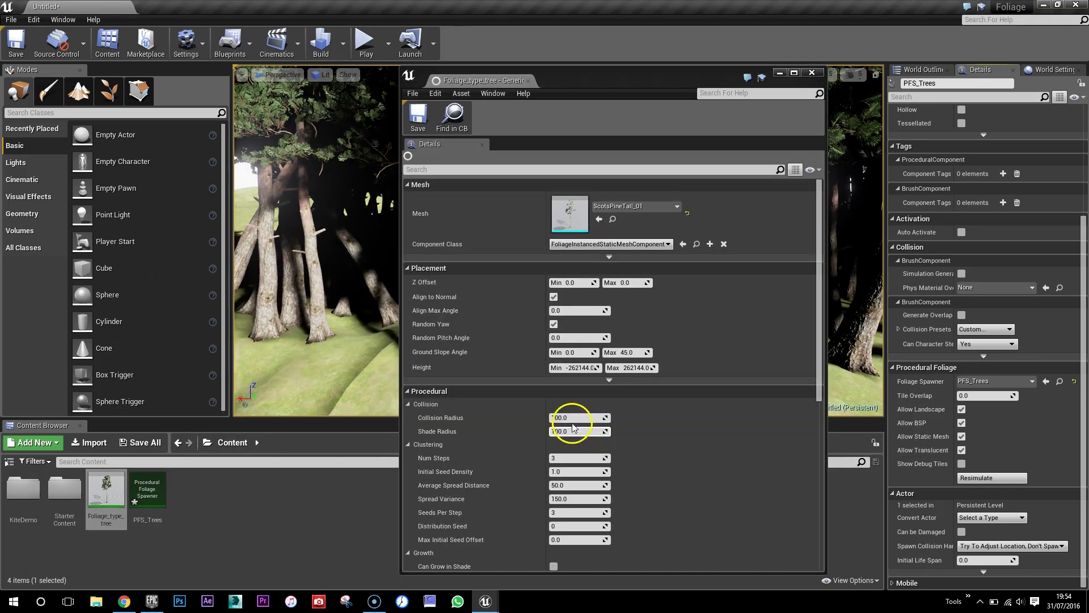
left_click(588, 419)
type("50")
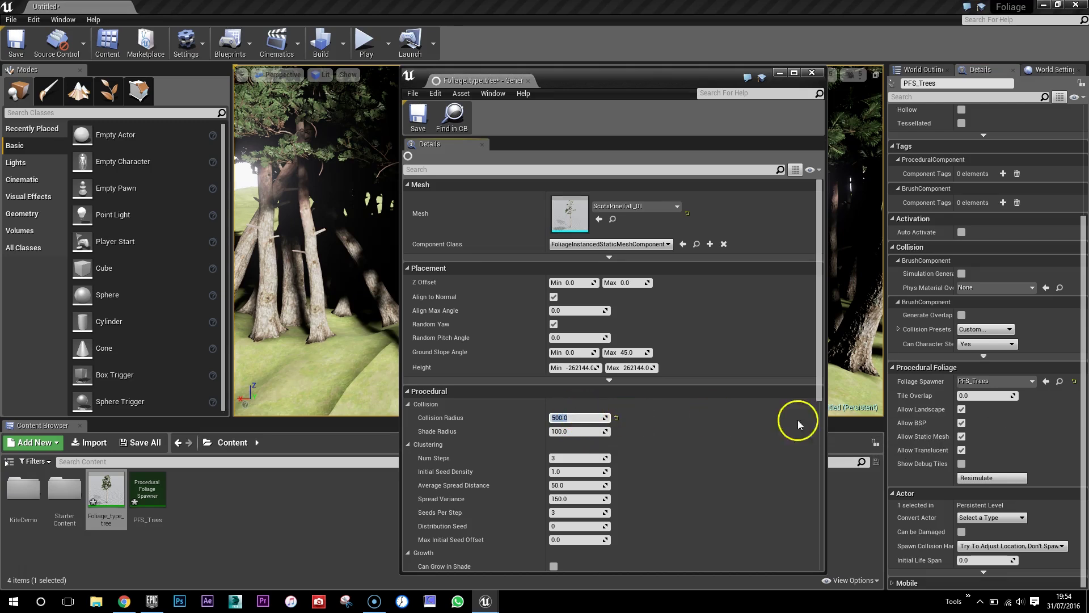
left_click(977, 477)
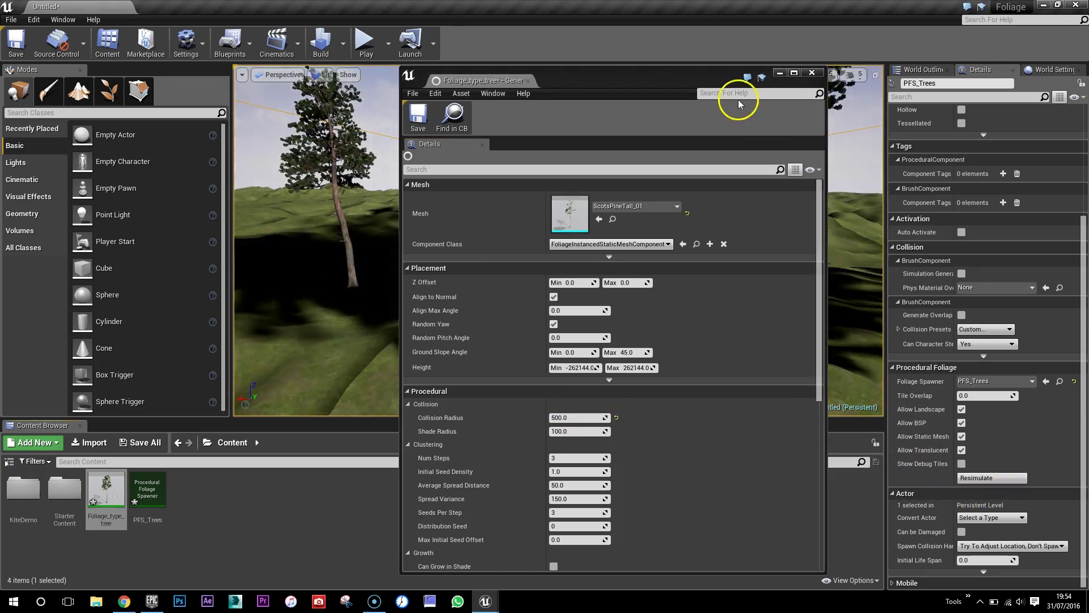
left_click_drag(695, 79, 946, 88)
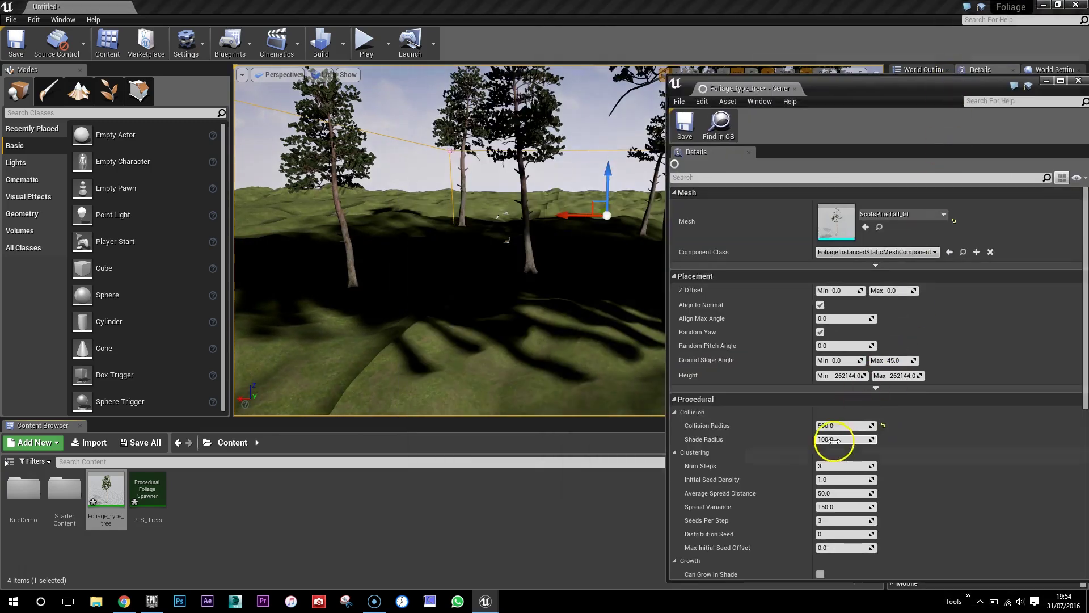
Set Collision Radius to 250, resimulate the forest, and close the foliage type editor
left_click(840, 425)
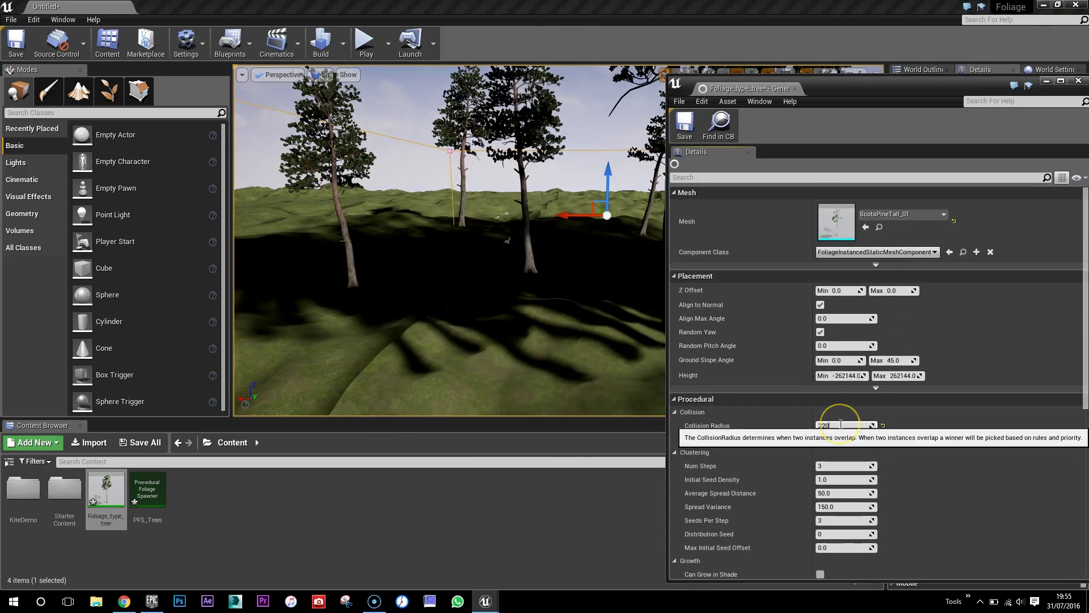
type("220")
key("BackSpace")
key("BackSpace")
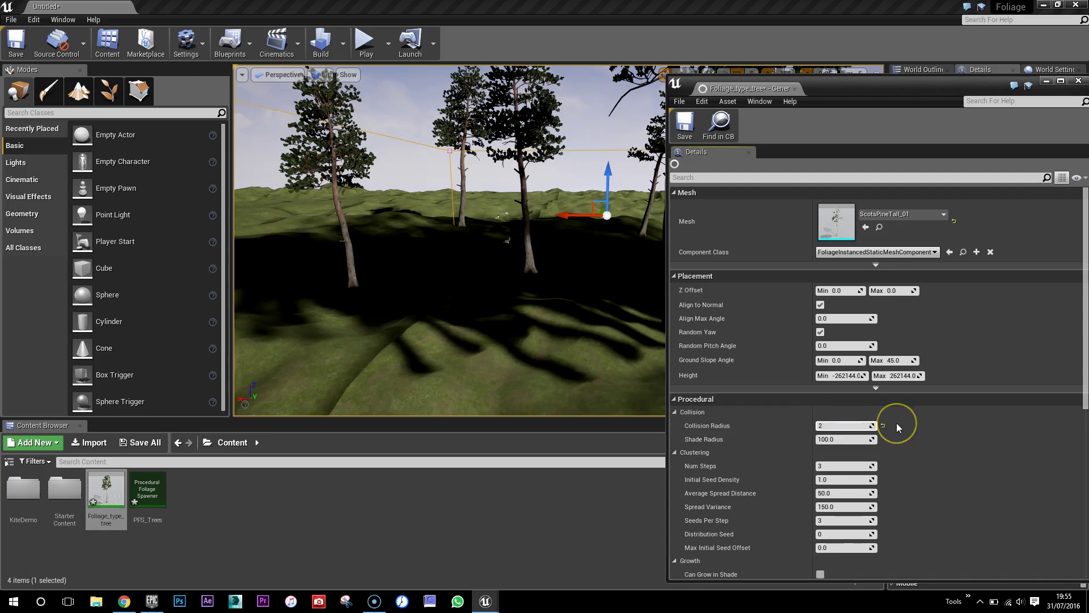
type("50")
key("Return")
left_click_drag(907, 88, 328, 196)
left_click(984, 478)
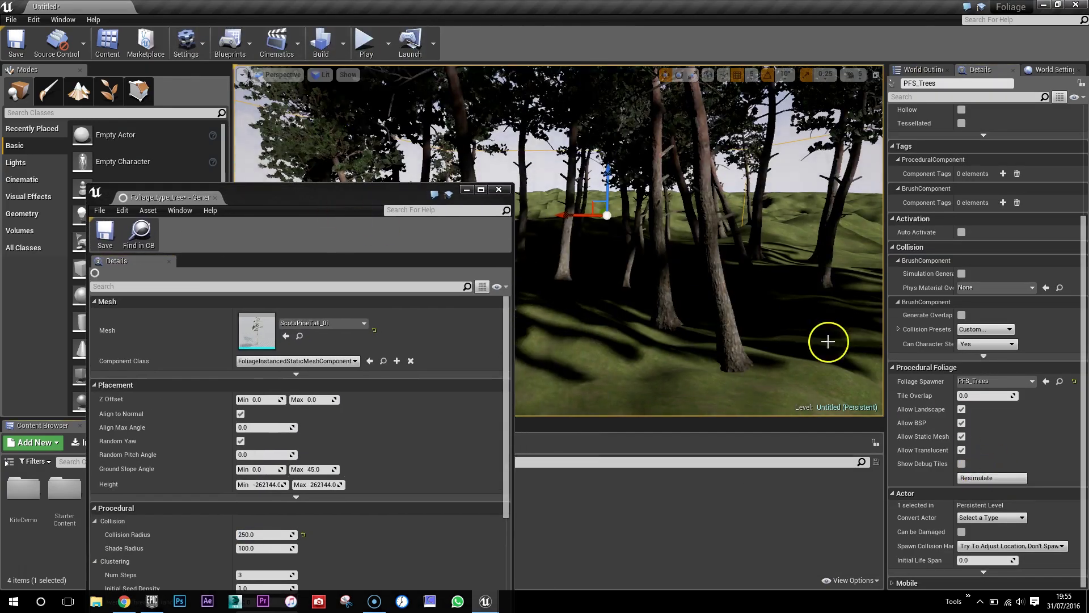
right_click_drag(822, 342, 662, 285)
left_click(499, 189)
right_click_drag(611, 214, 685, 216)
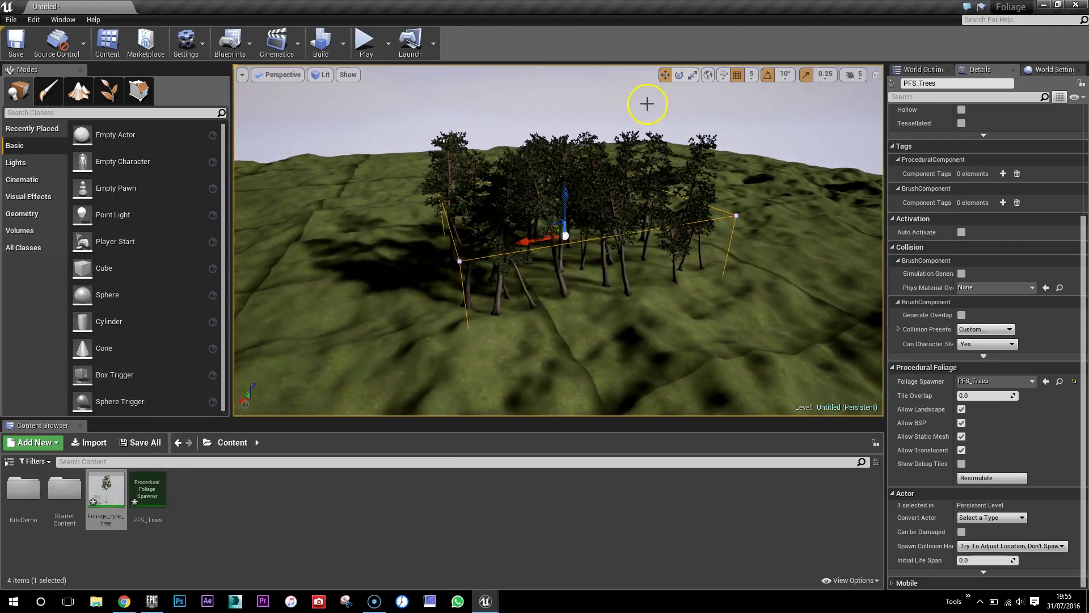
Place a Sky Light from the 'sky' class search into the level and position it
left_click(693, 74)
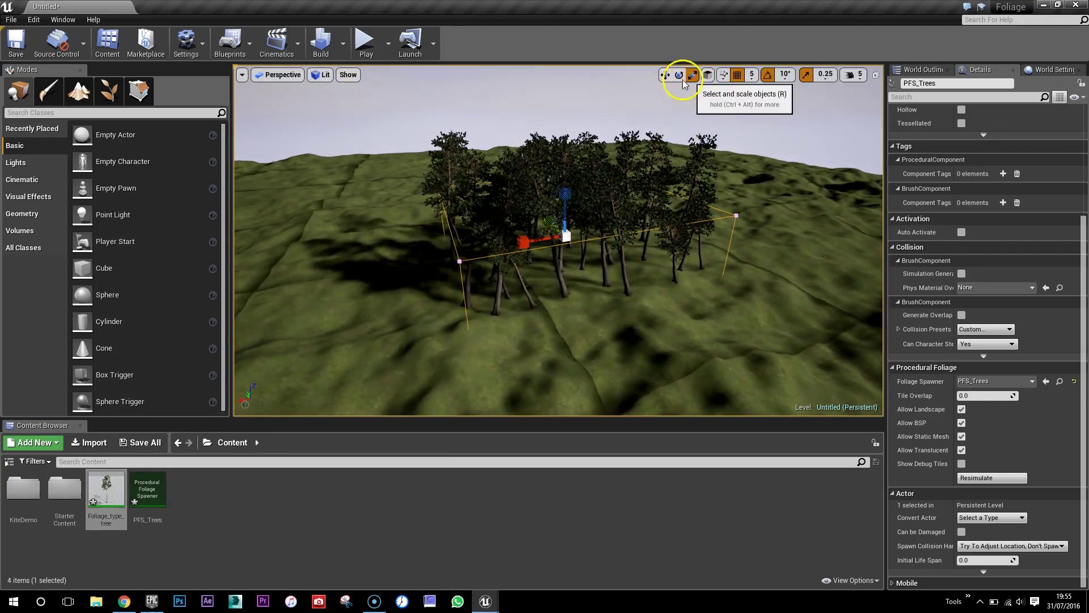
right_click_drag(603, 253, 530, 272)
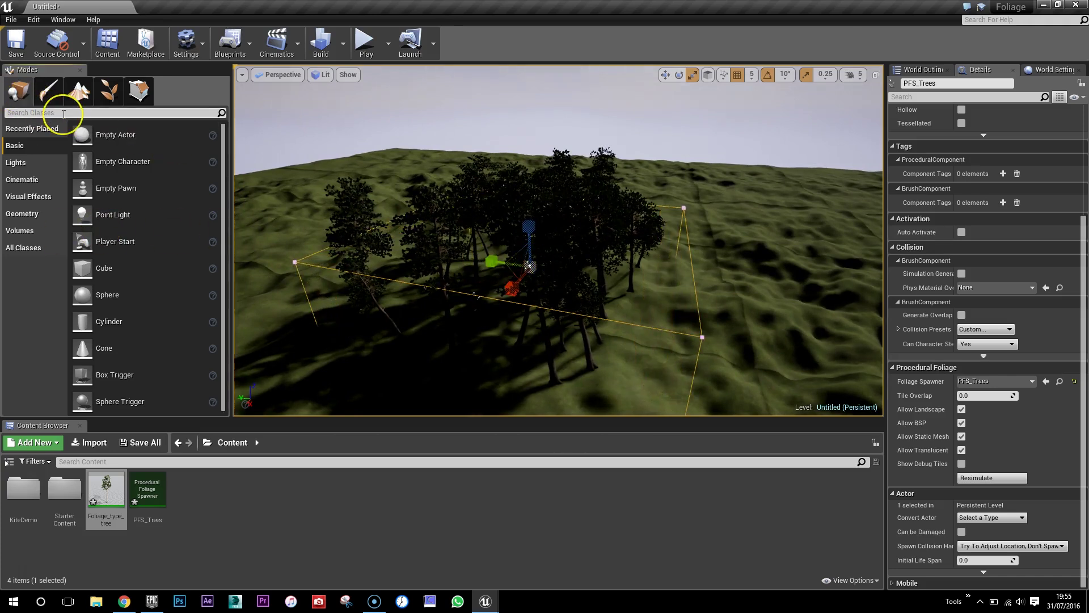
left_click(63, 114)
type("sky")
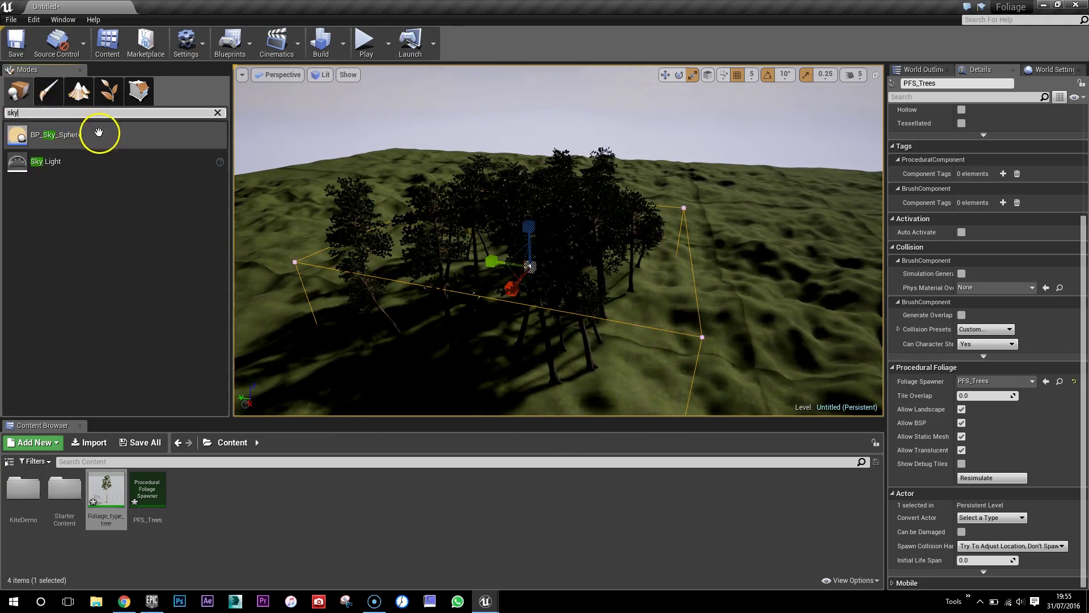
left_click_drag(35, 162, 722, 280)
key("w")
right_click_drag(722, 279, 747, 311)
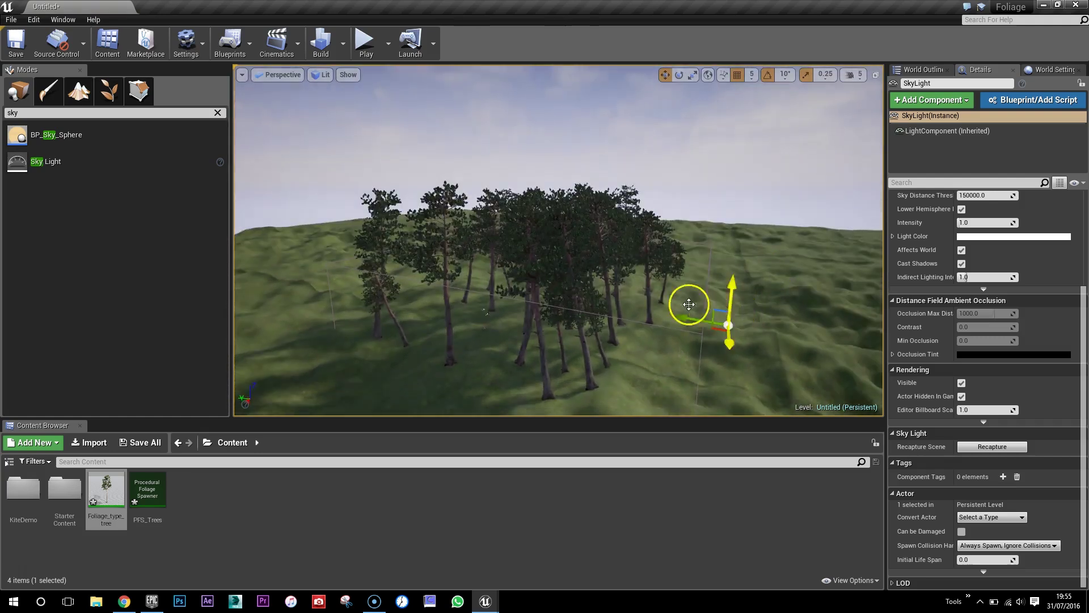
Scale the PFS_Trees volume up across the landscape and resimulate it to fill with pines
left_click(524, 292)
right_click_drag(525, 301, 686, 100)
left_click(692, 74)
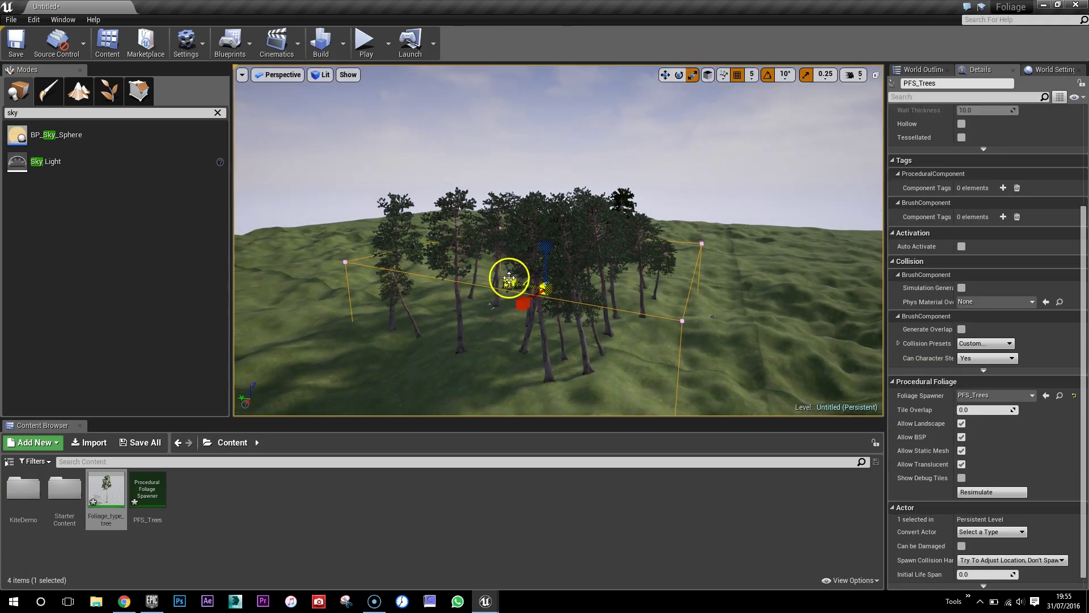
left_click_drag(510, 275, 62, 12)
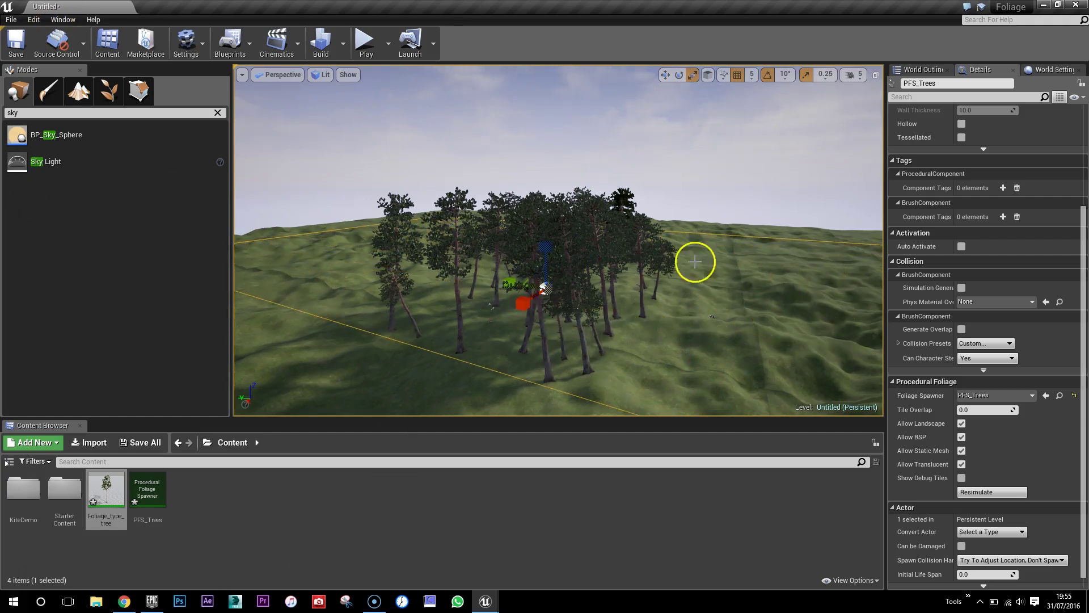
right_click_drag(700, 260, 608, 284)
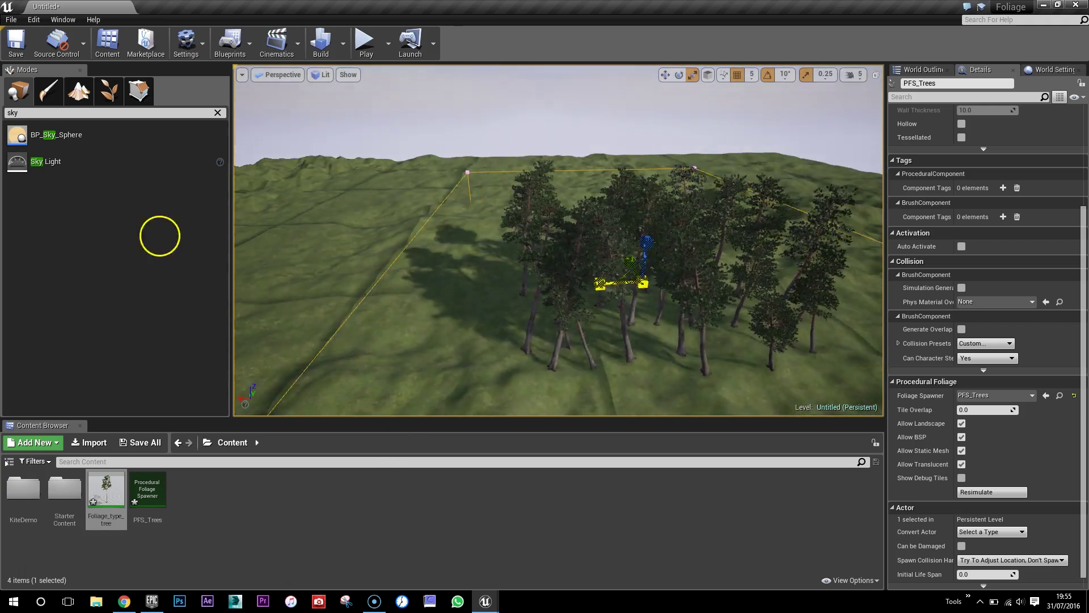
right_click_drag(852, 272, 656, 282)
left_click(989, 494)
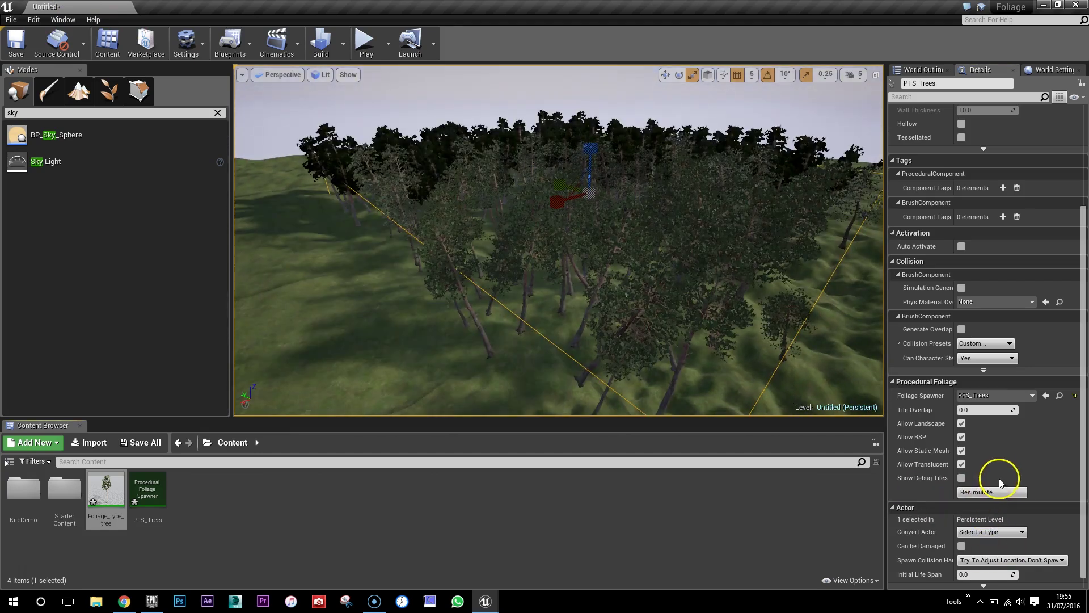
mouse_move(649, 248)
right_mouse_down()
mouse_move(652, 199)
mouse_move(654, 218)
mouse_move(661, 199)
mouse_move(637, 181)
mouse_move(644, 216)
mouse_move(664, 195)
mouse_move(666, 210)
mouse_move(668, 195)
mouse_move(670, 239)
mouse_move(674, 183)
mouse_move(761, 182)
mouse_move(707, 185)
mouse_move(653, 242)
right_mouse_up()
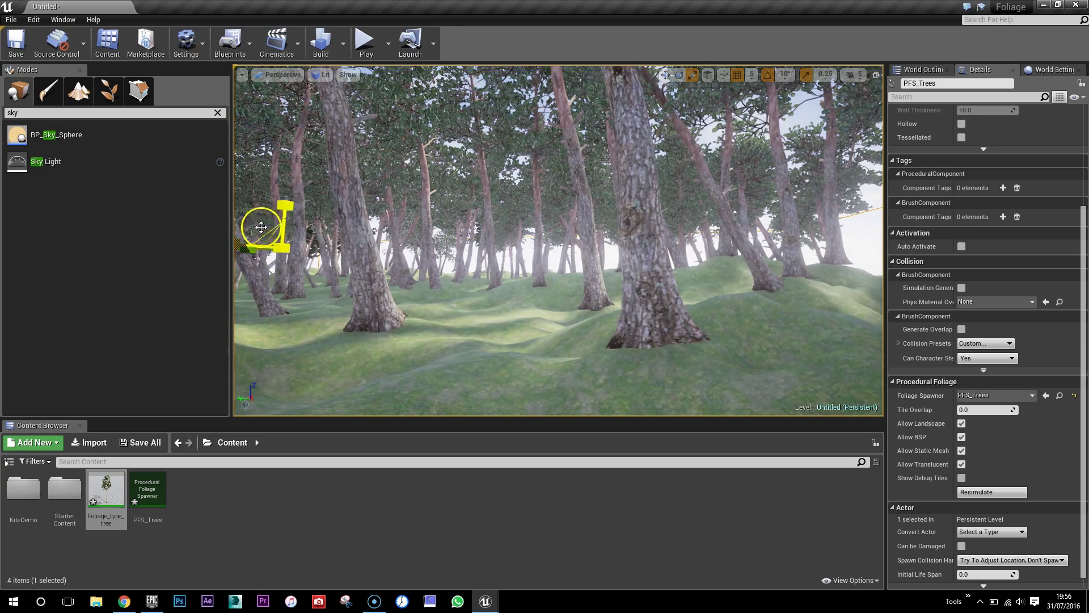
Review and close the PFS_Trees spawner settings, then bring up Foliage_type_tree's context menu
double_click(145, 489)
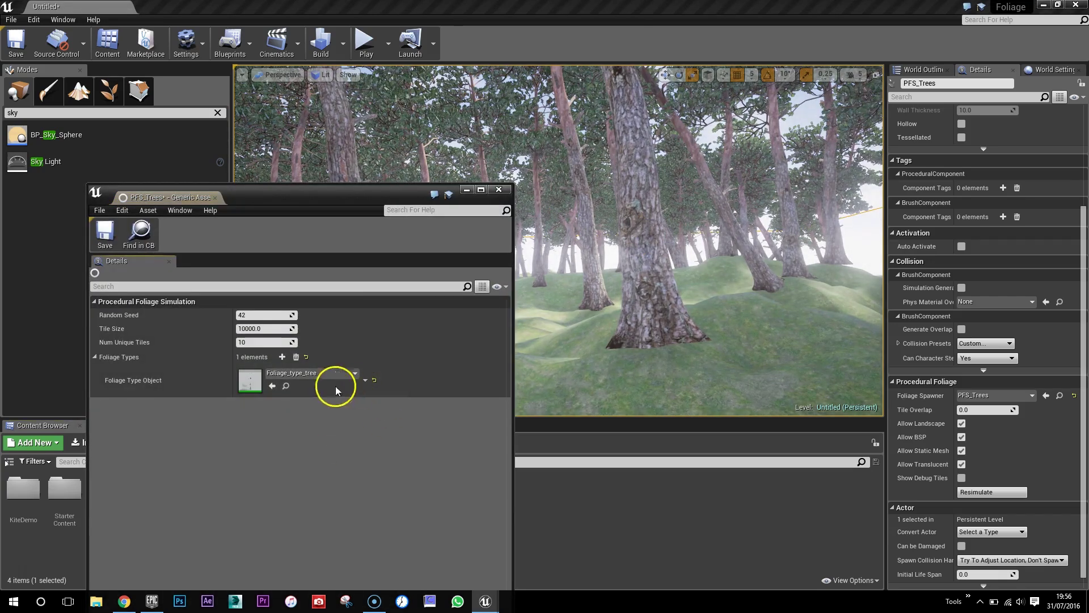
left_click_drag(312, 203, 633, 68)
left_click(113, 490)
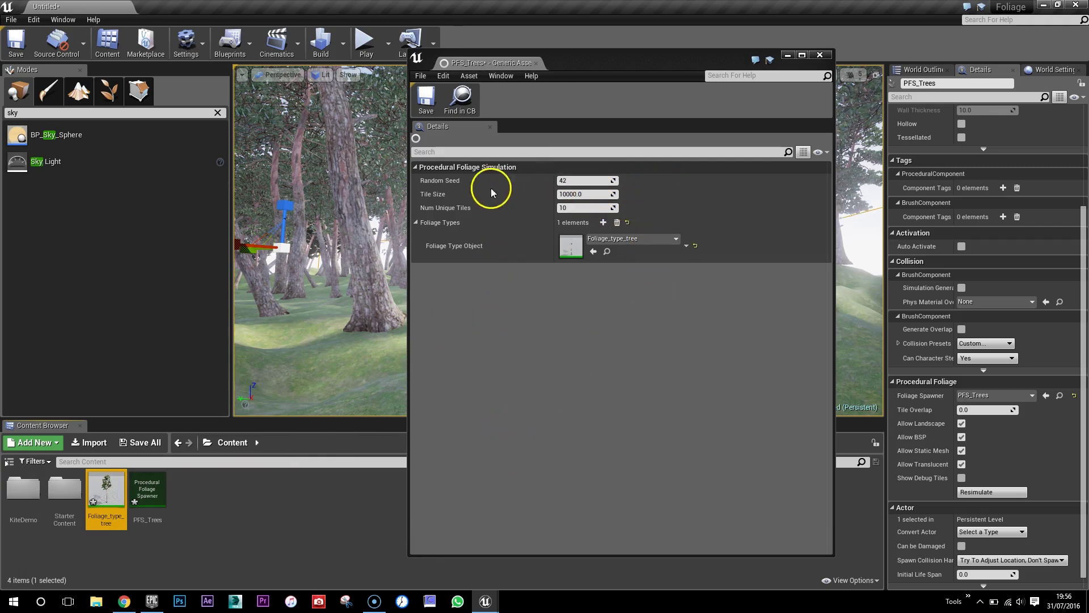
left_click(820, 55)
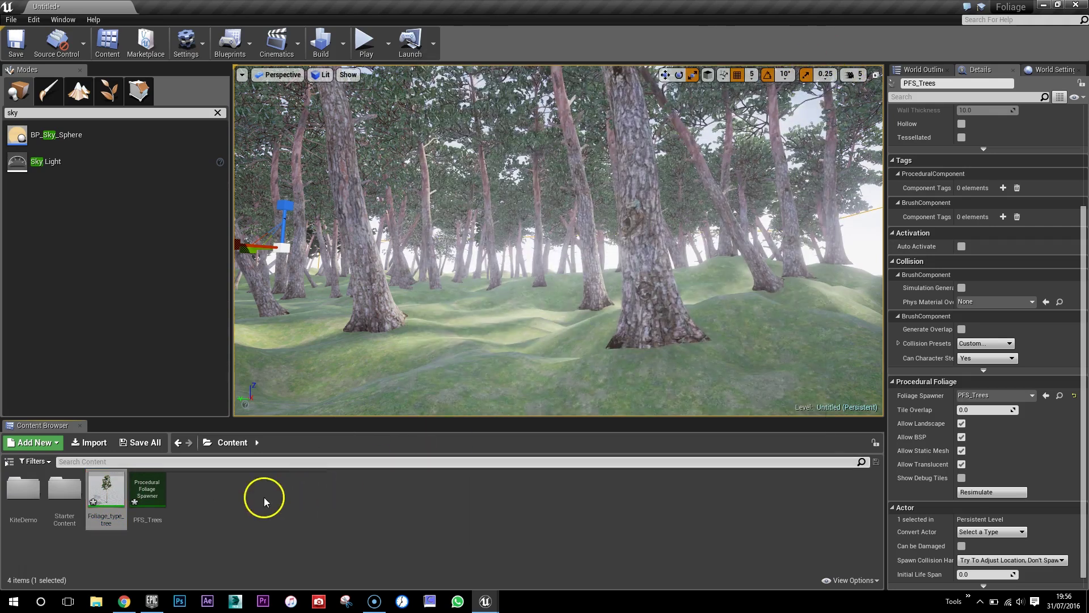
left_click(149, 494)
double_click(149, 495)
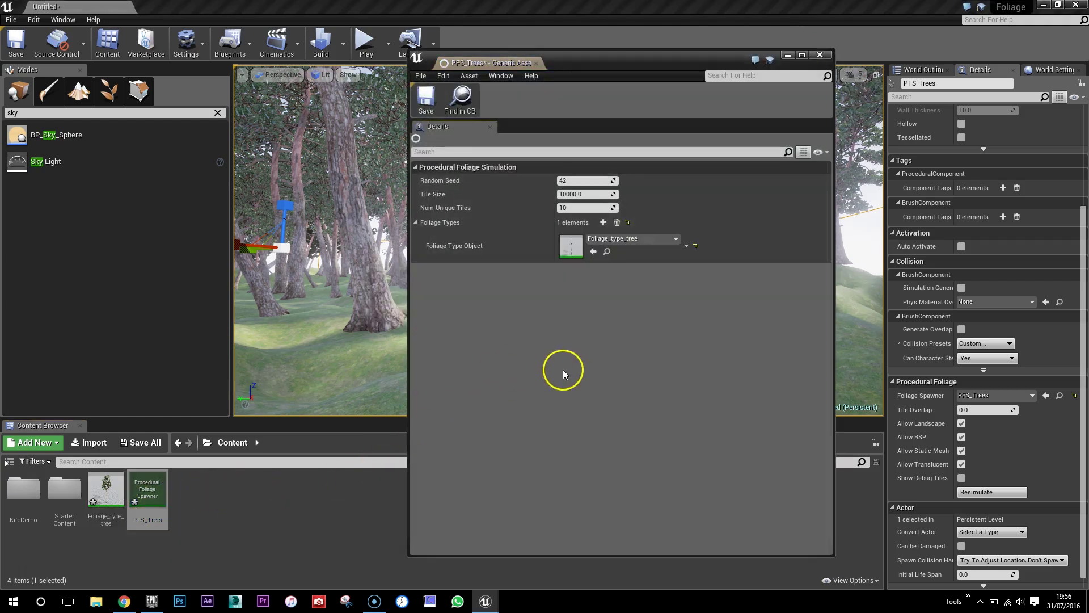
left_click(819, 54)
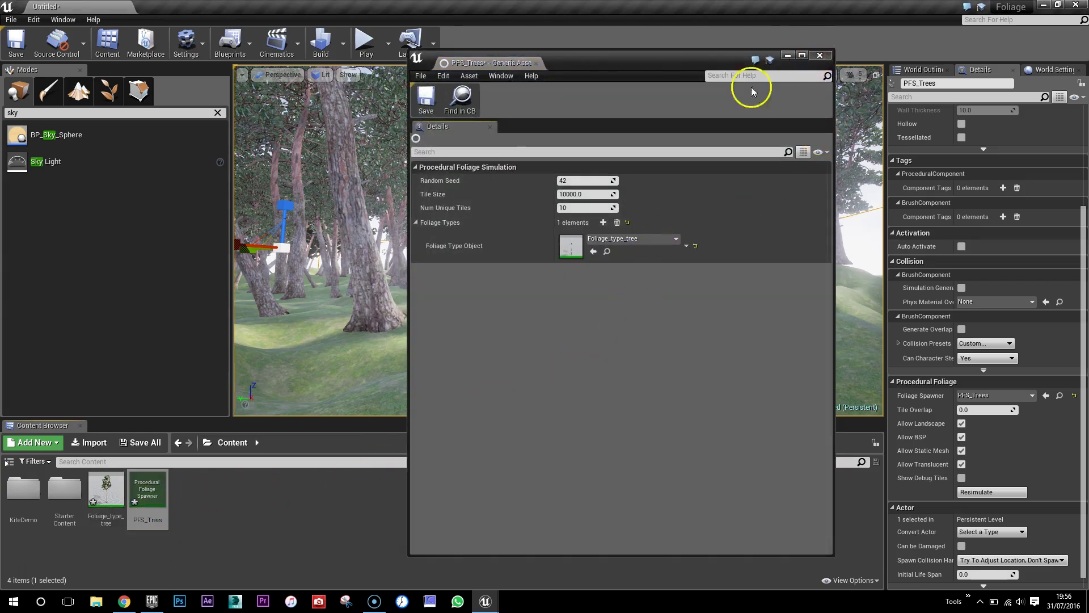
right_click(108, 477)
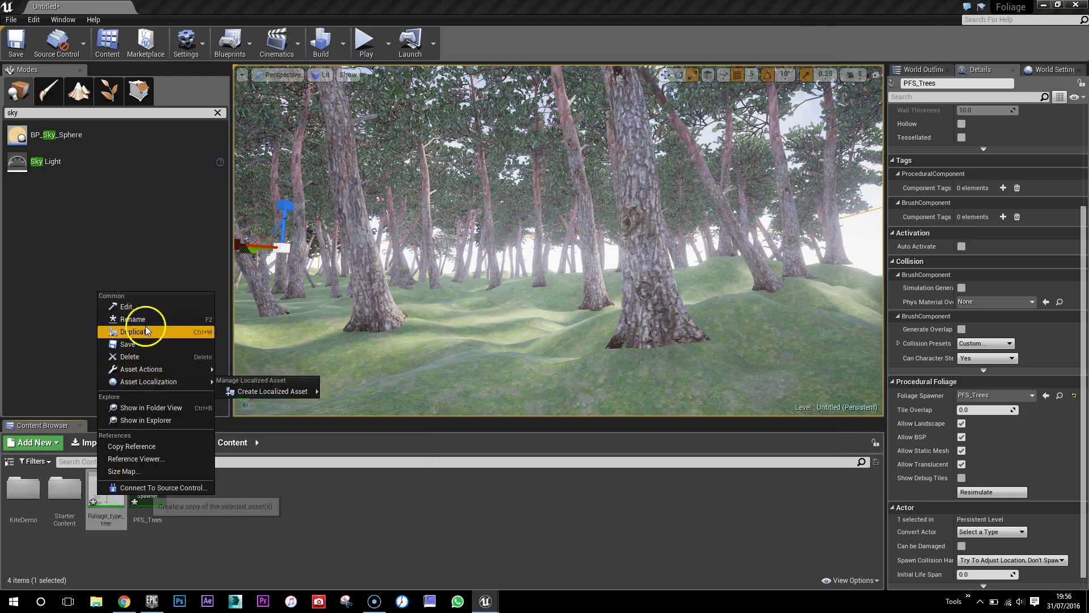
Open Foliage_type_tree's editor and review its ScotsPineTall_01 mesh, Collision Radius 250 and Procedural Scale 1.0–3.0
mouse_move(143, 376)
left_click(141, 309)
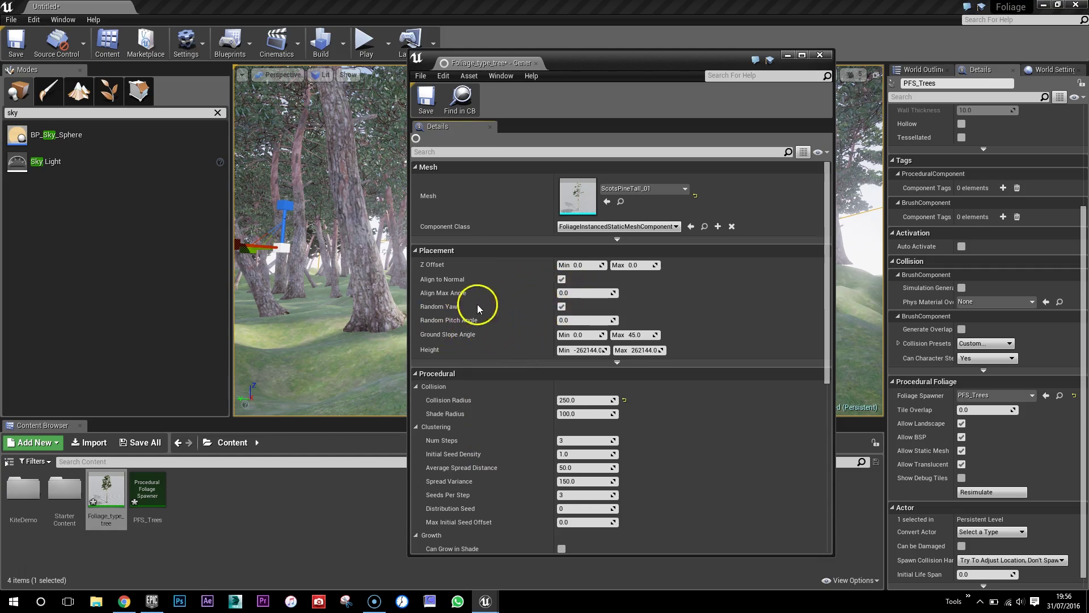
scroll(498, 409, "down", 3)
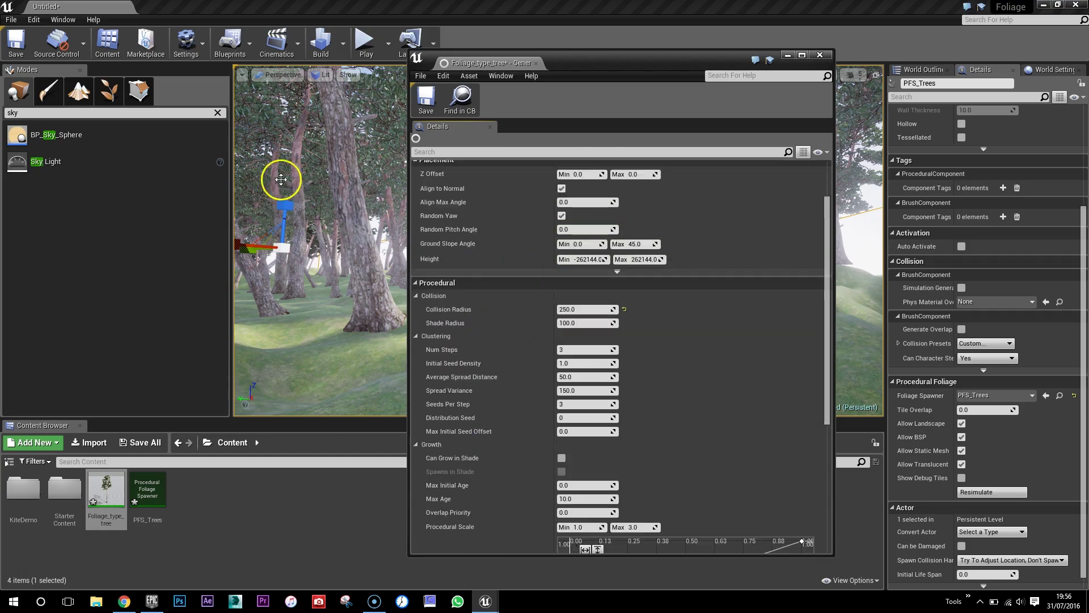
left_click_drag(588, 55, 588, 425)
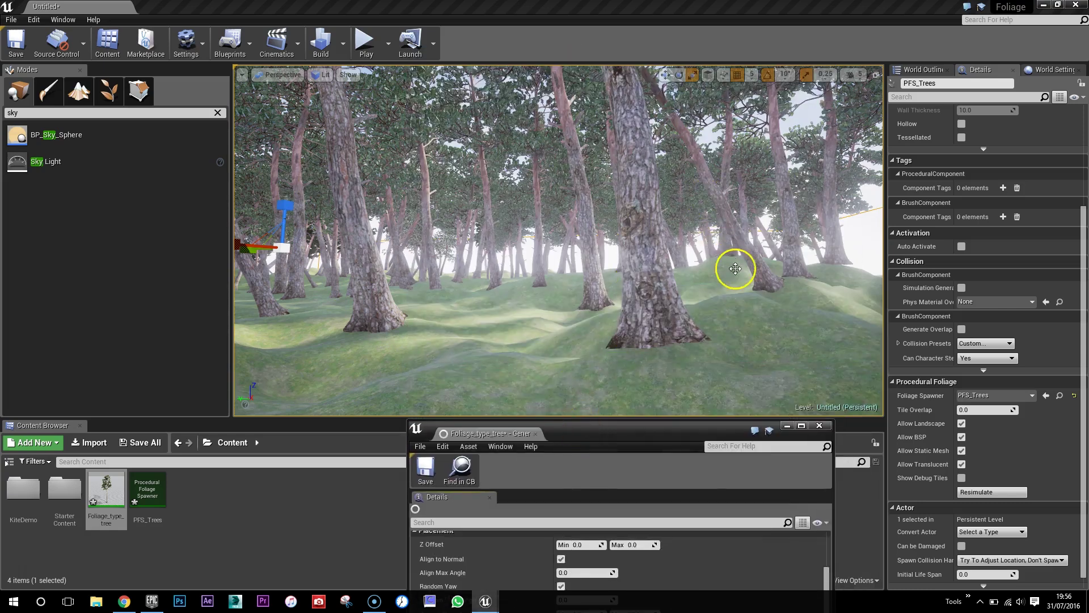
left_click_drag(679, 429, 685, 35)
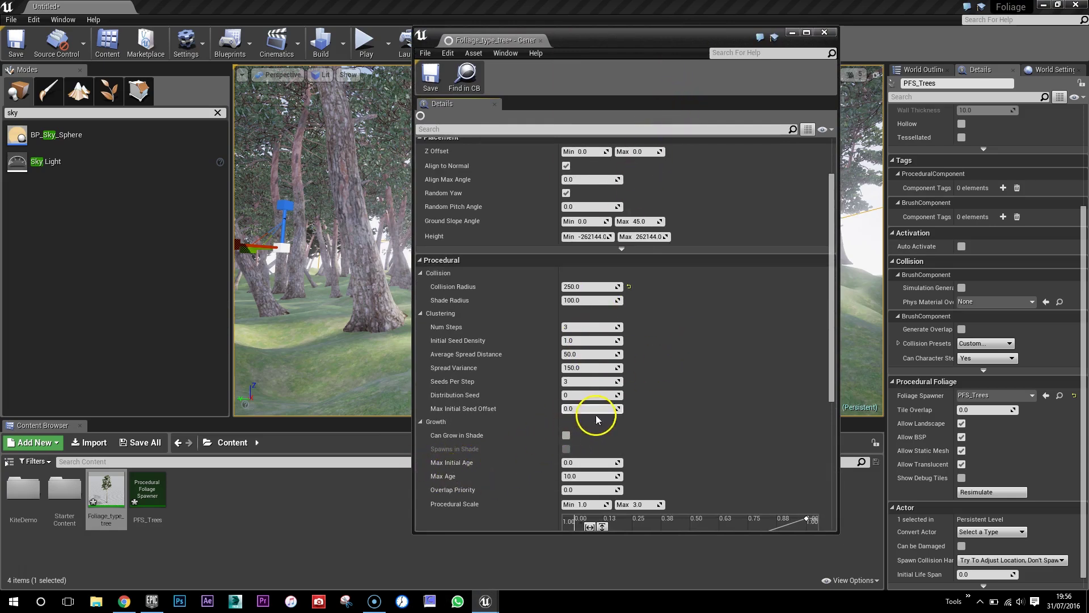
scroll(704, 428, "down", 4)
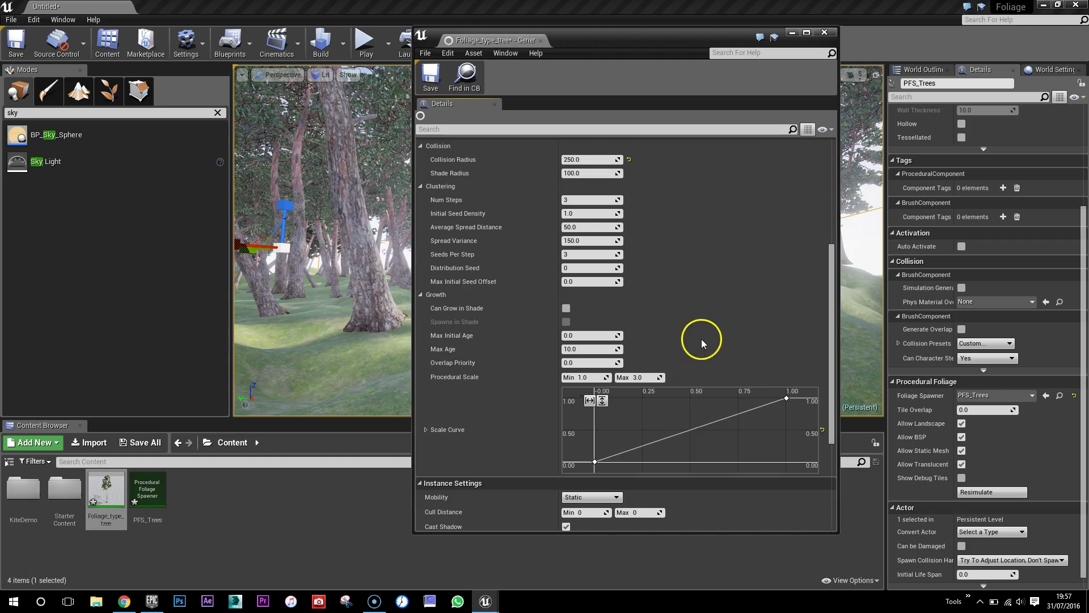
scroll(700, 342, "down", 3)
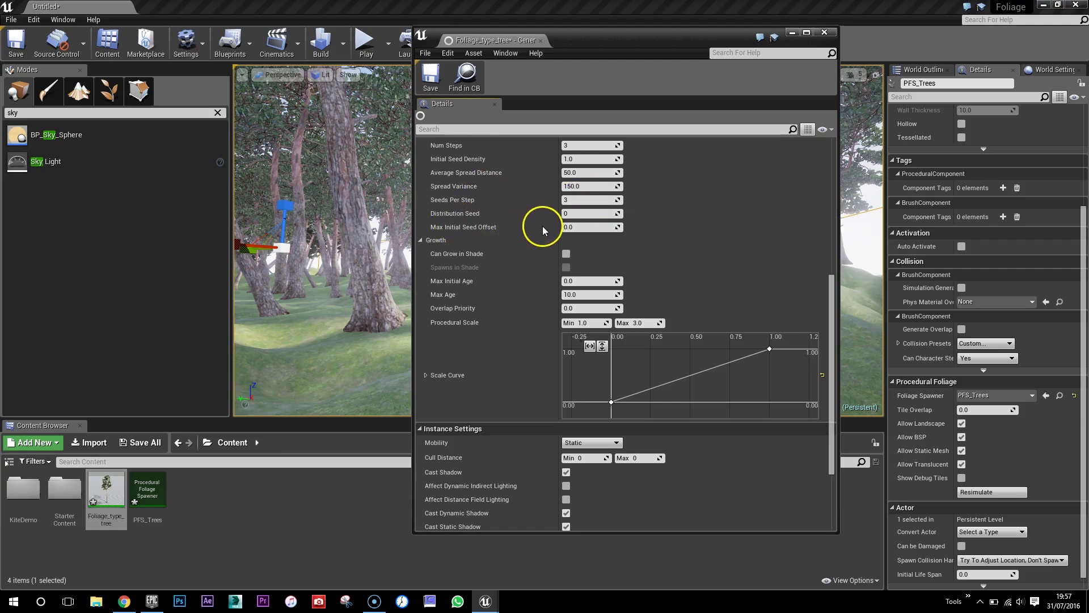
scroll(545, 227, "up", 3)
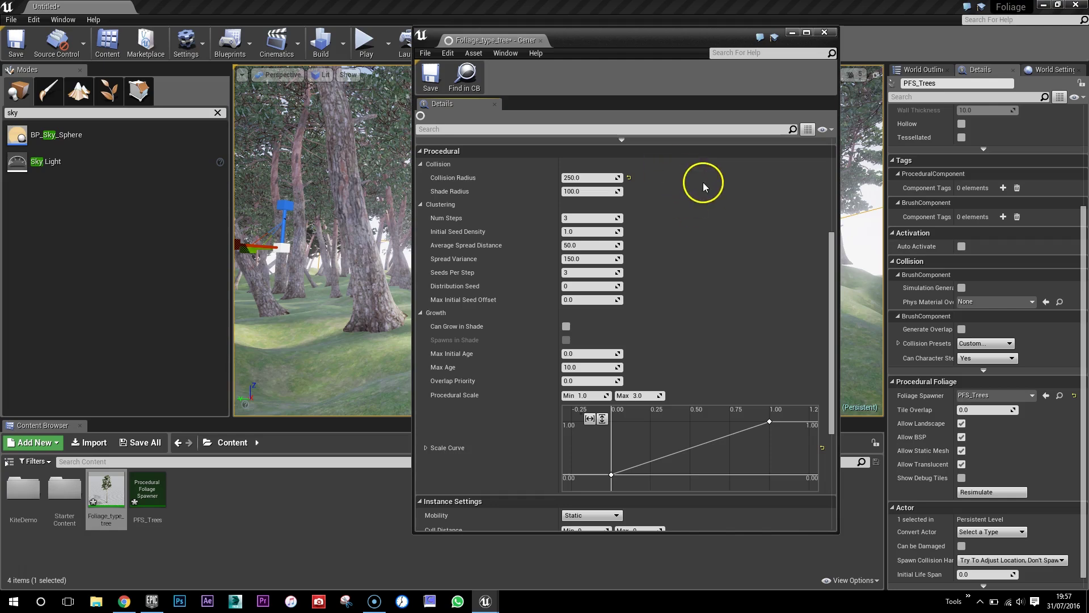
left_click_drag(692, 36, 536, 52)
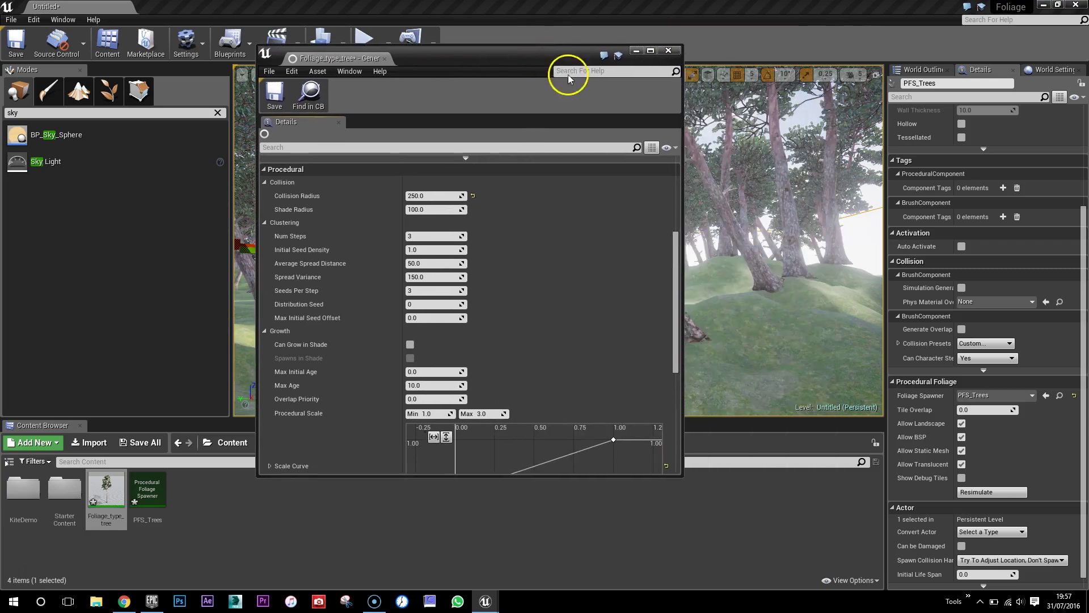
Close the Foliage_type_tree asset editor window to reveal the pine forest
left_click(669, 50)
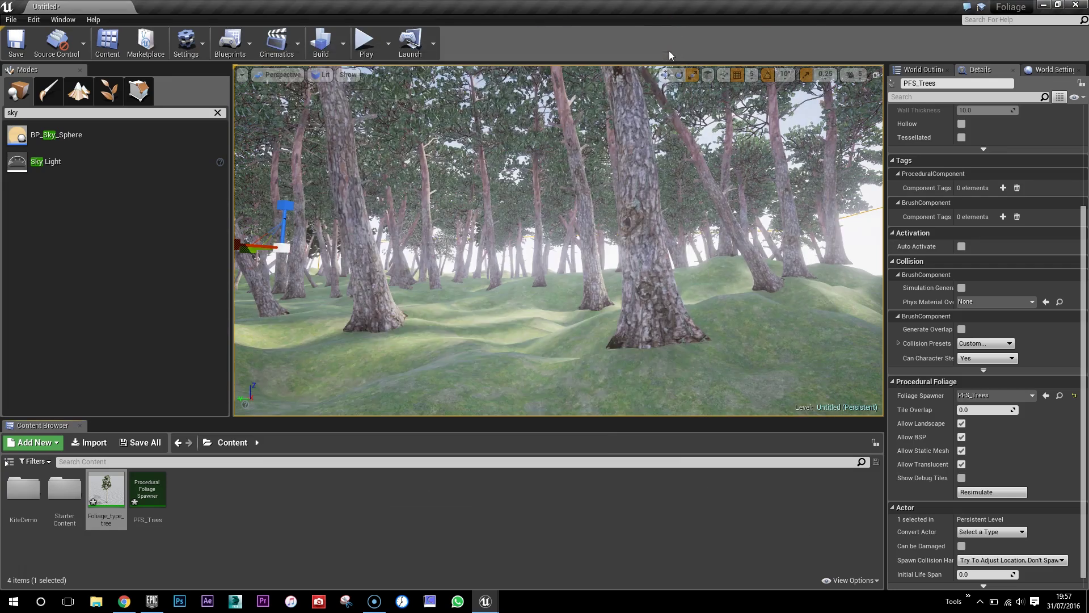